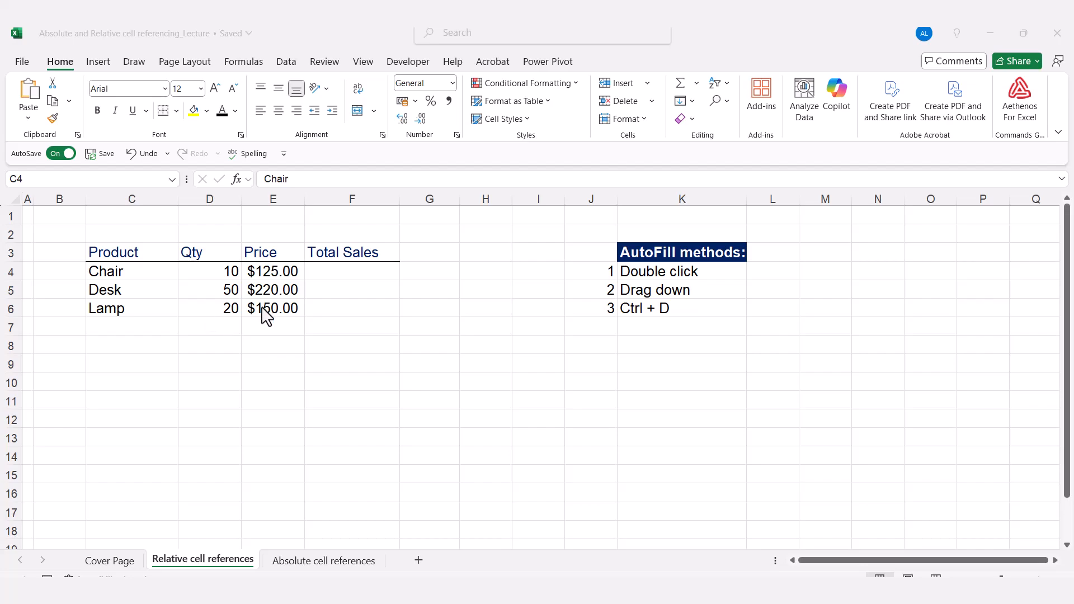
Enter =D4*E4 in F4 so the Chair's total sales shows $1,250.00.
click(342, 279)
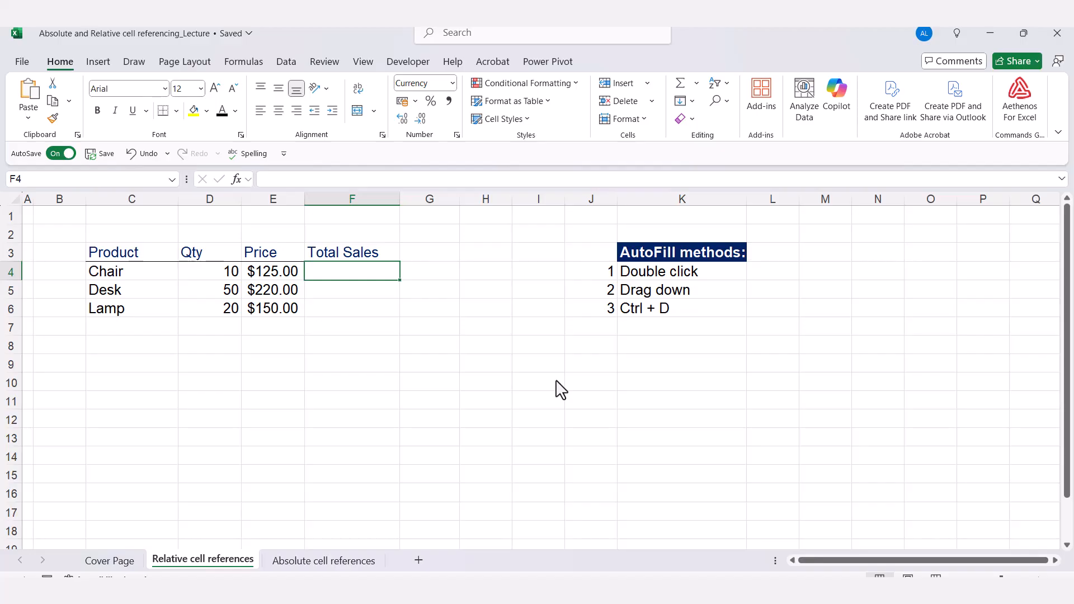
text(=)
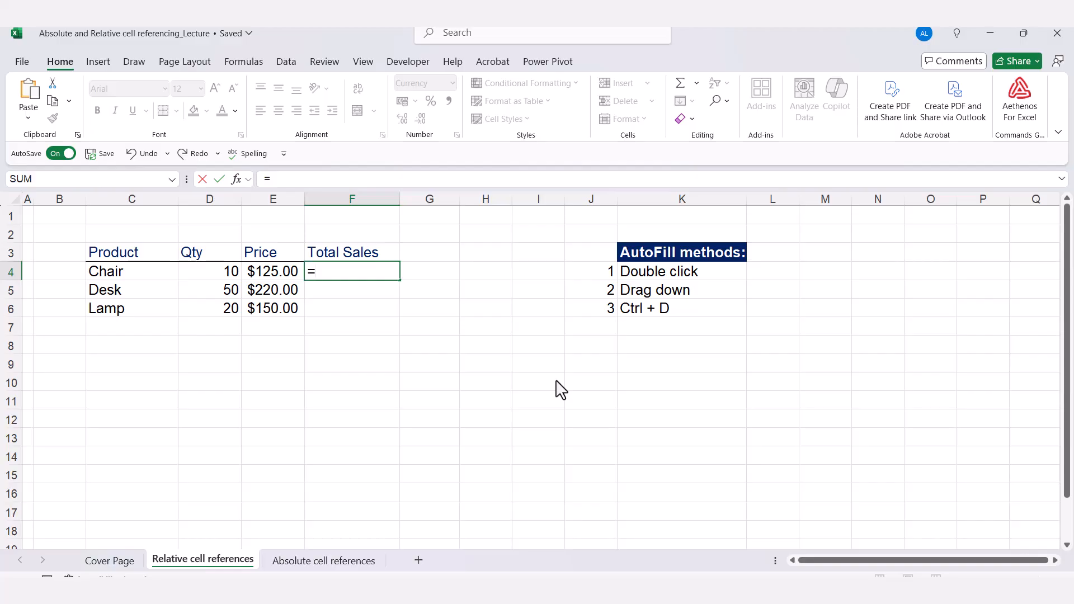
key(Left)
key(Left)
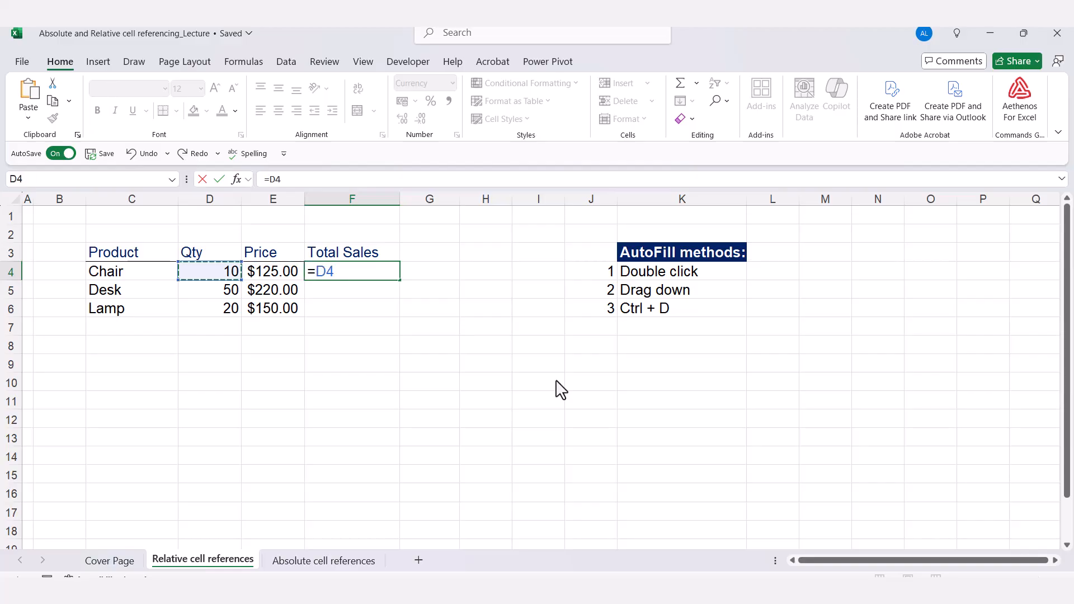
text(*)
key(Left)
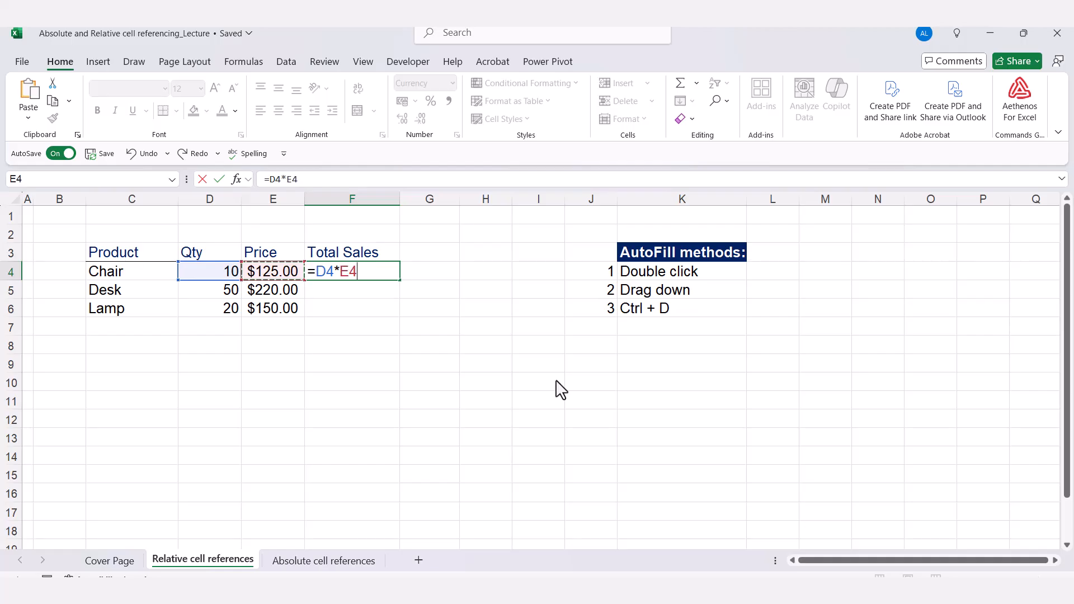
key(Return)
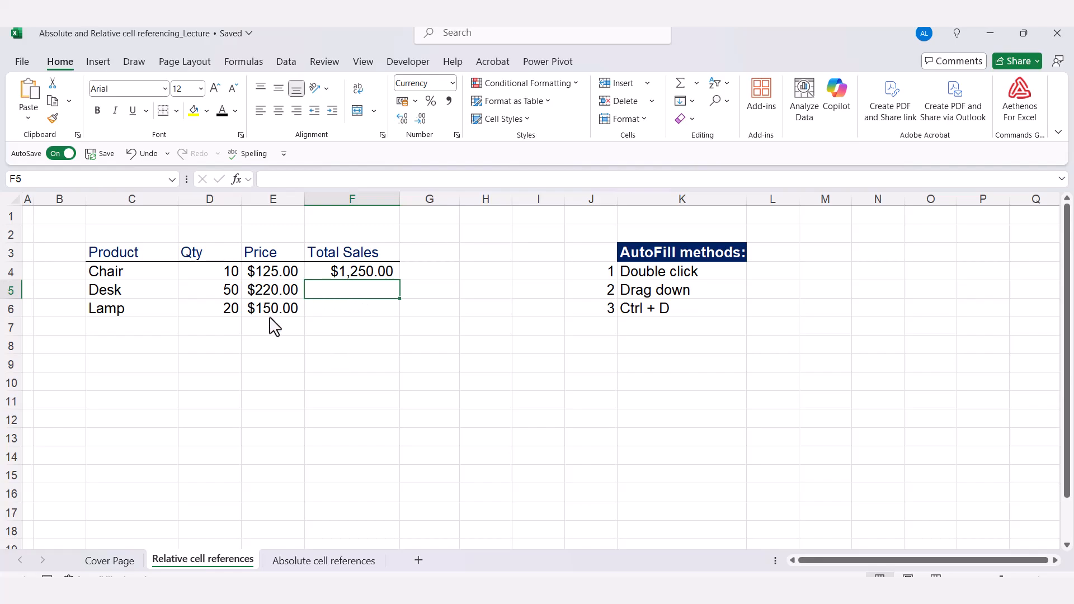
Fill F4's formula down to F5:F6, giving Desk $11,000.00 and Lamp $3,000.00.
click(374, 272)
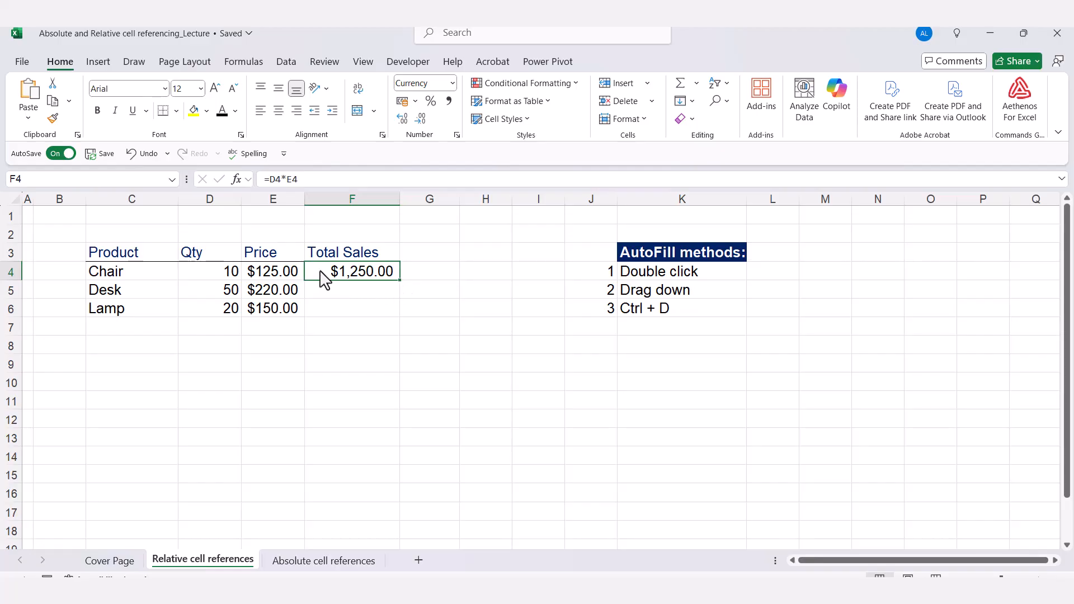
double_click(399, 280)
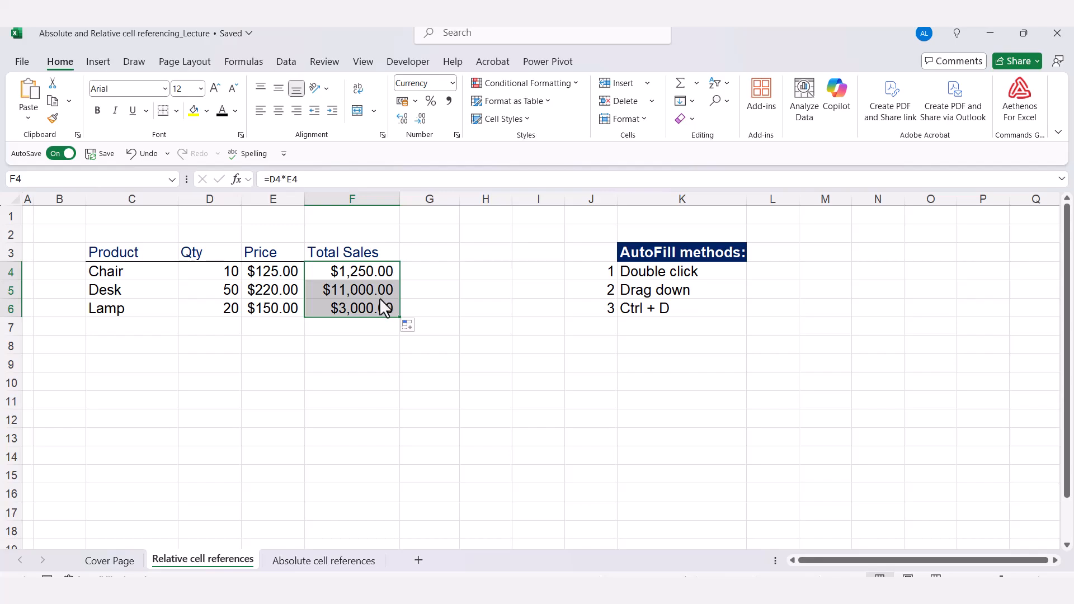
click(394, 276)
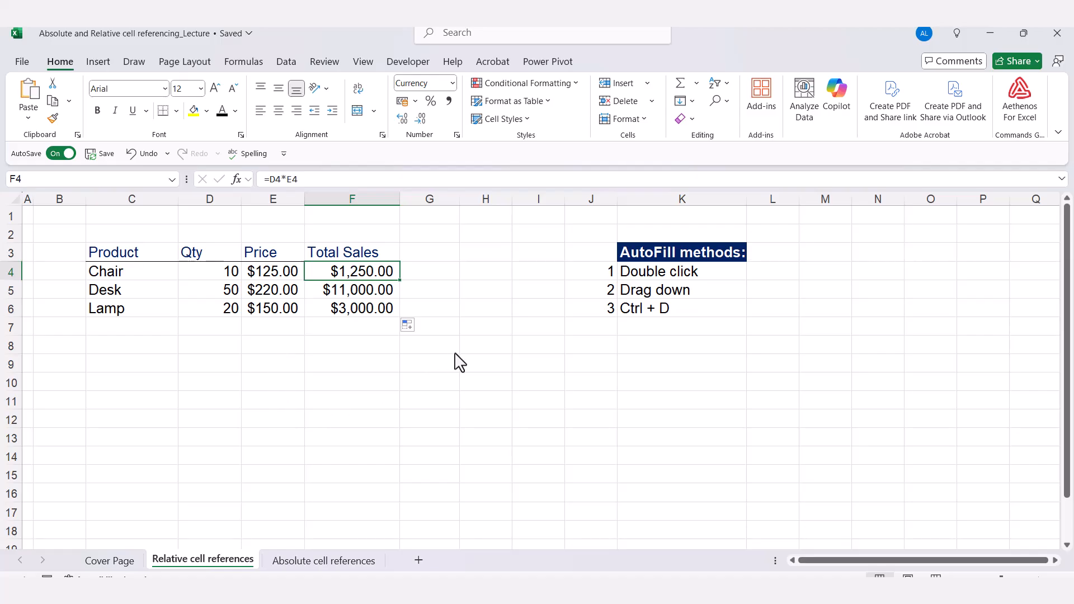
key(ctrl+z)
click(473, 279)
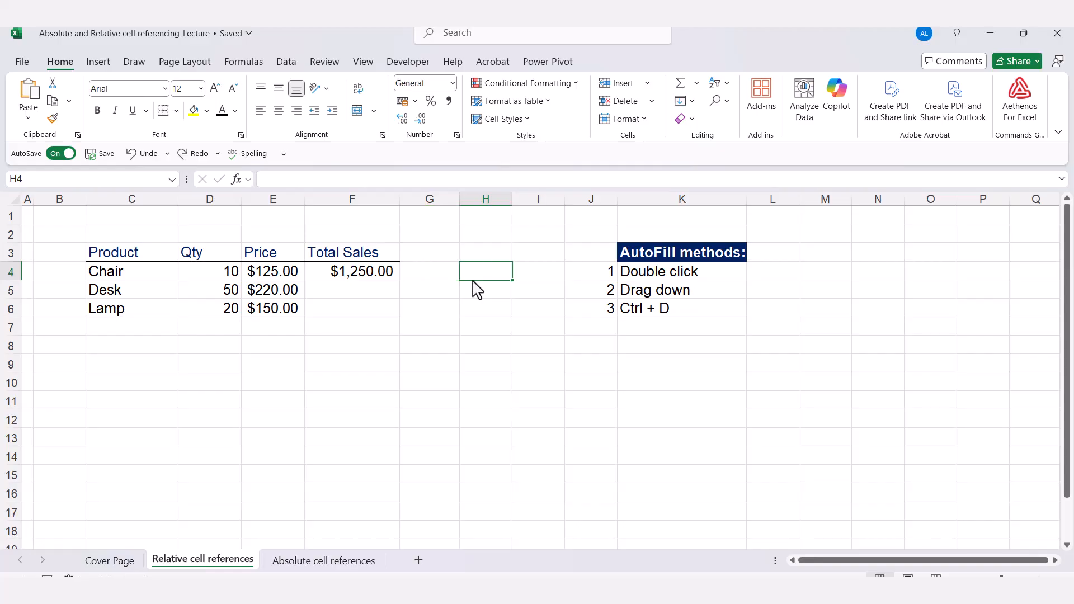
click(368, 272)
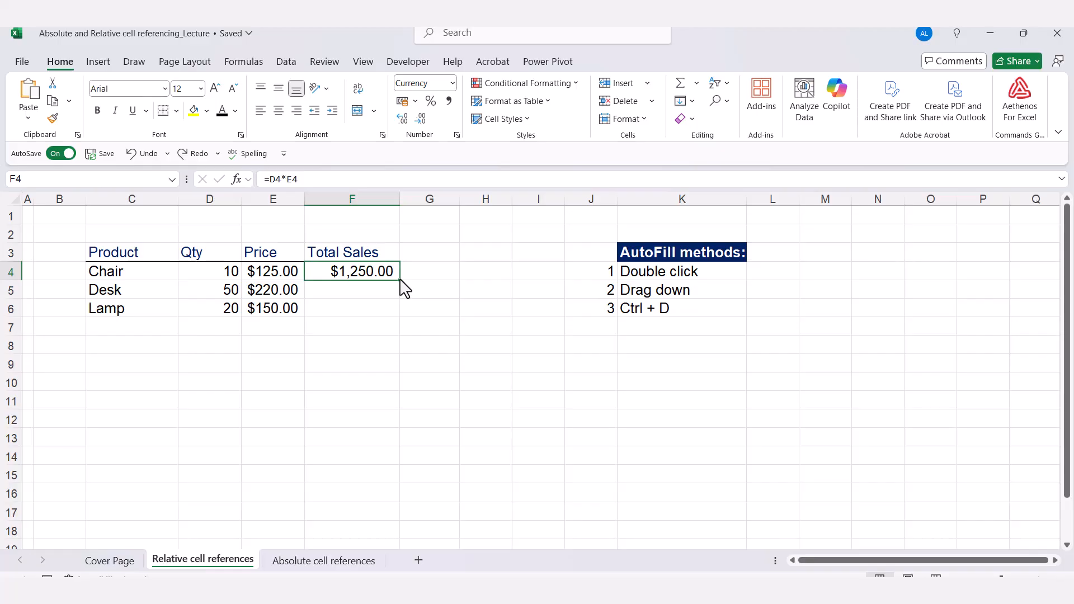
drag(400, 280, 400, 313)
drag(400, 315, 402, 317)
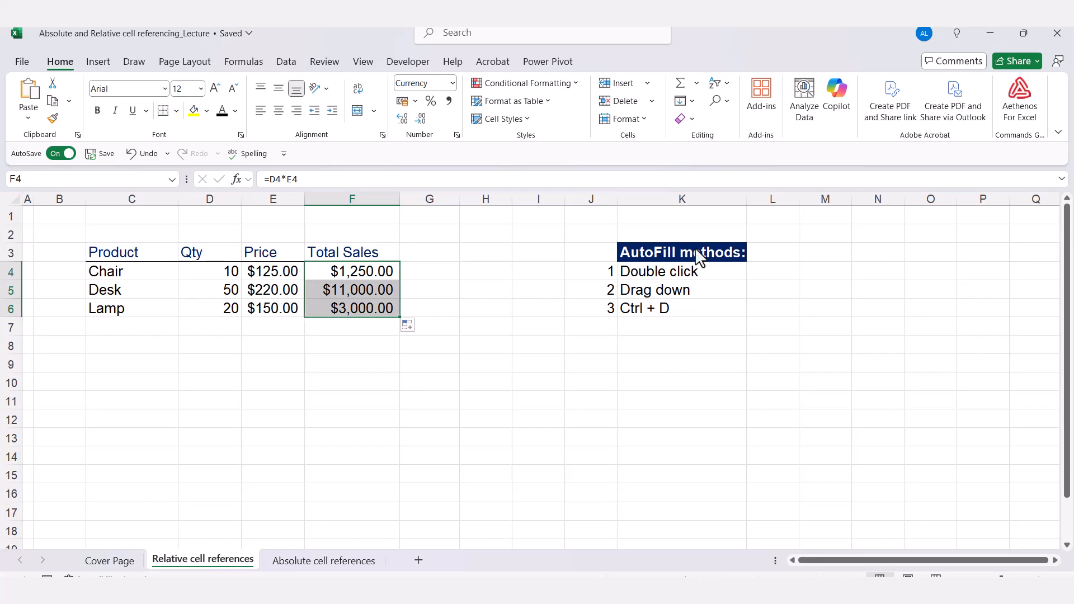
key(ctrl+z)
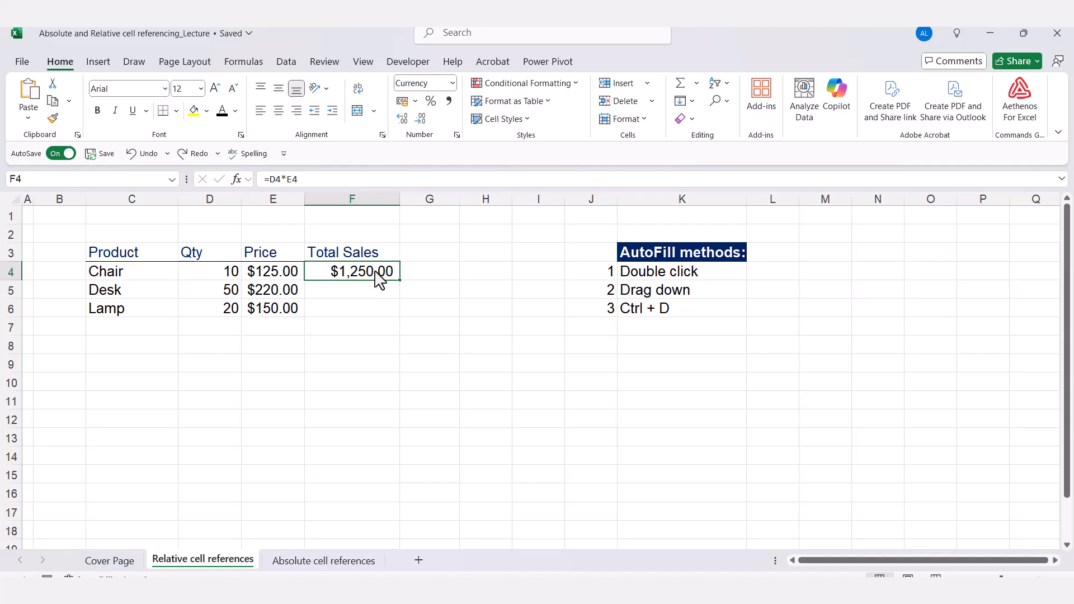
drag(377, 276, 377, 307)
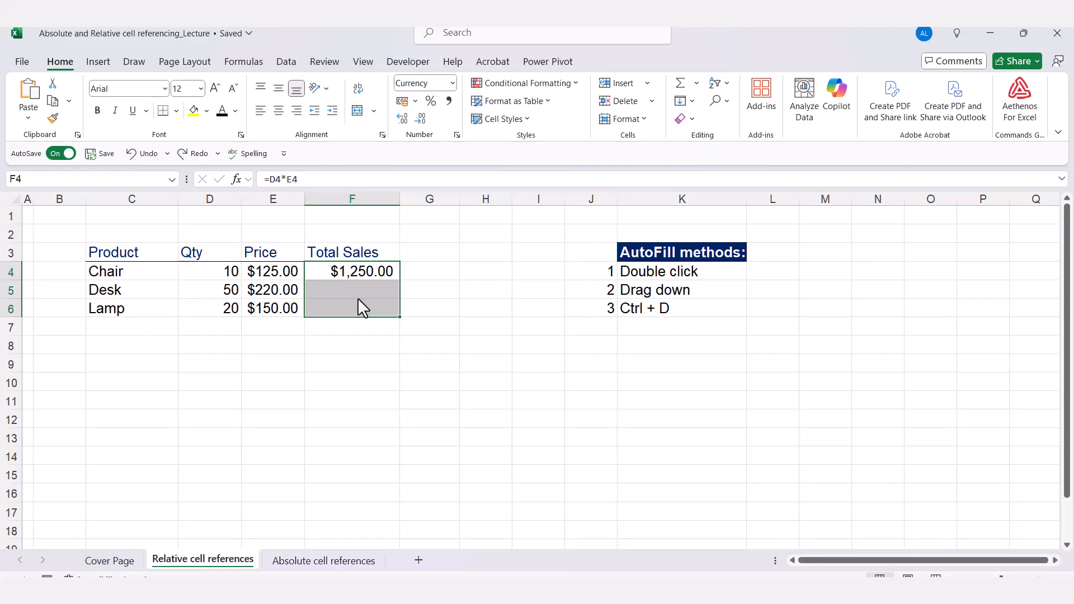
key(ctrl+d)
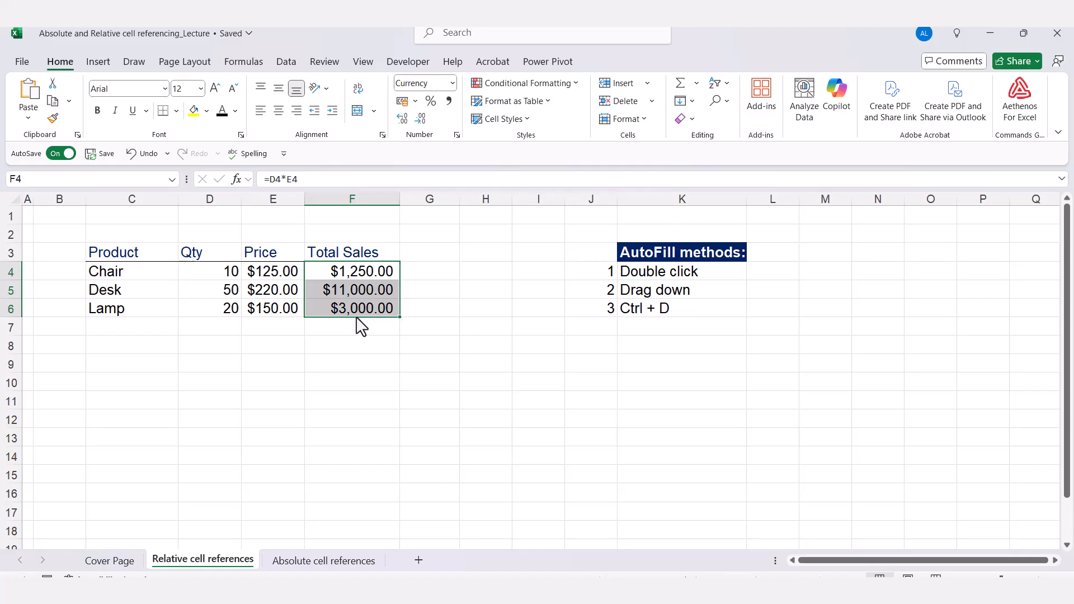
click(439, 299)
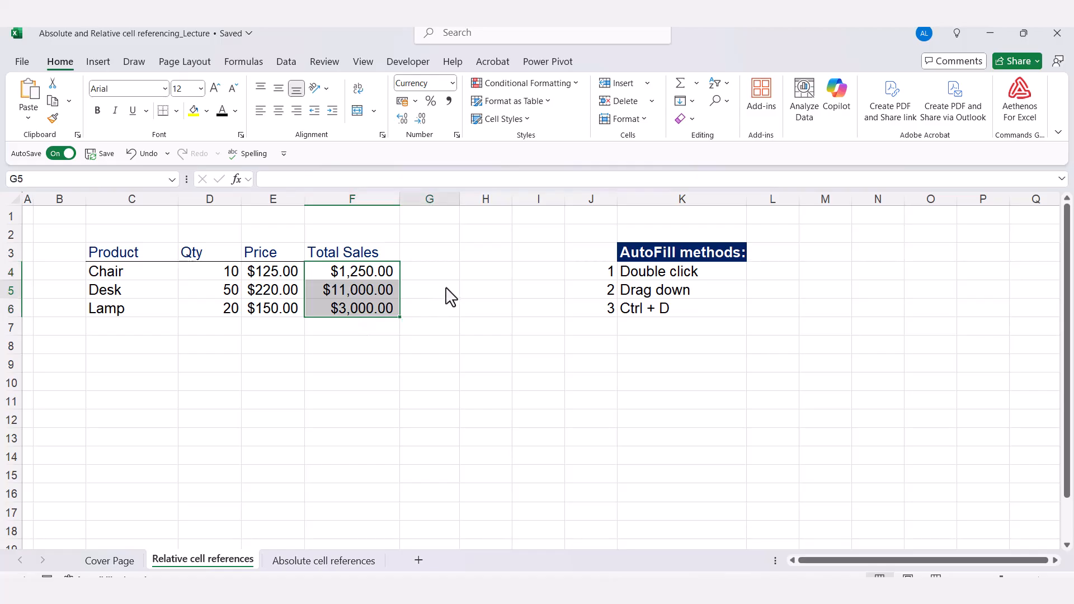
double_click(359, 293)
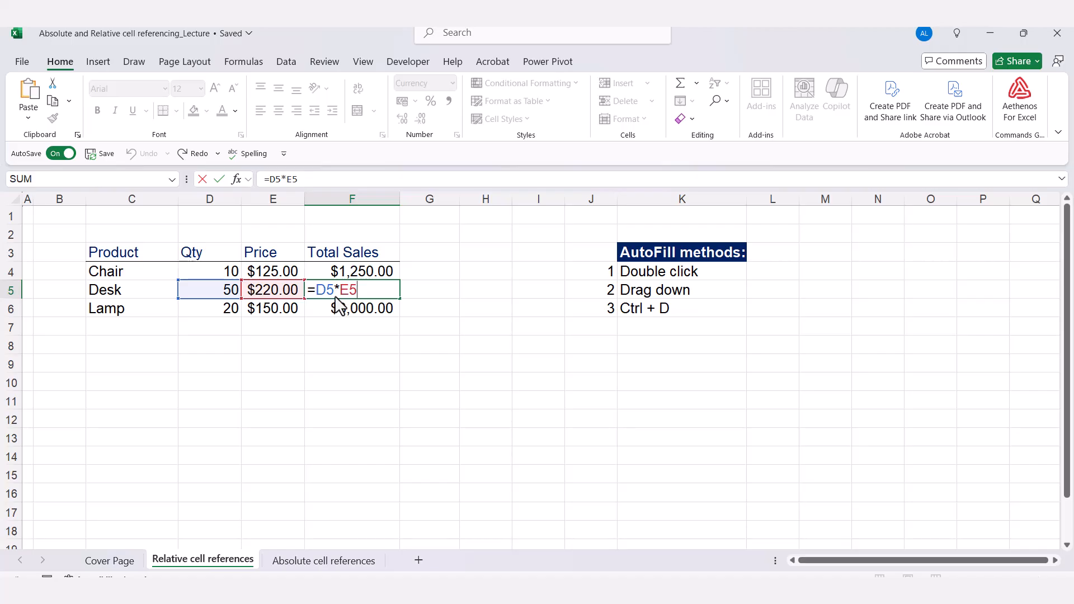
key(ctrl+Return)
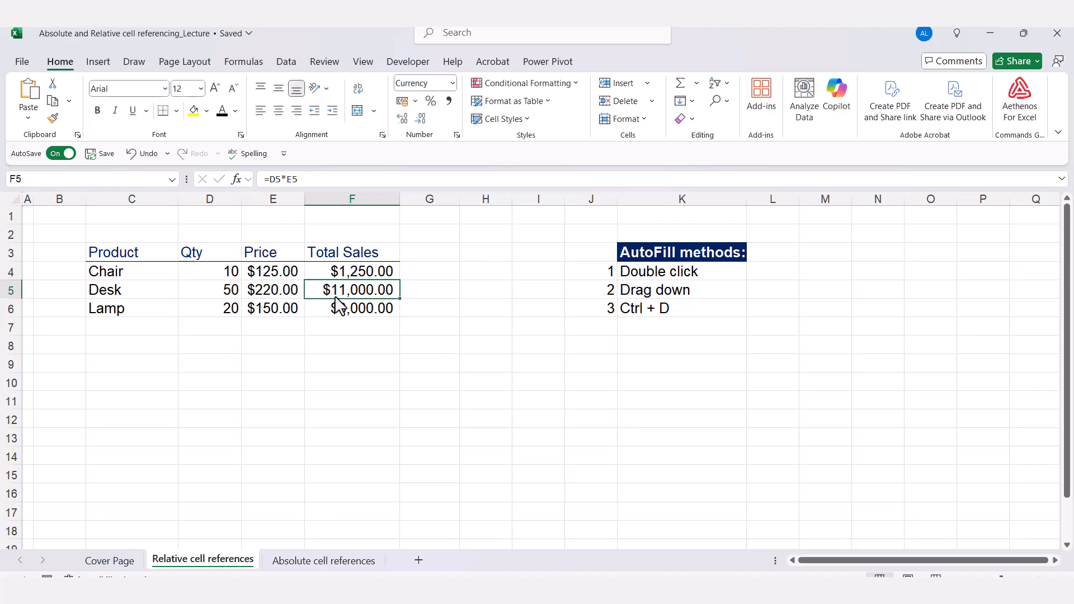
double_click(339, 309)
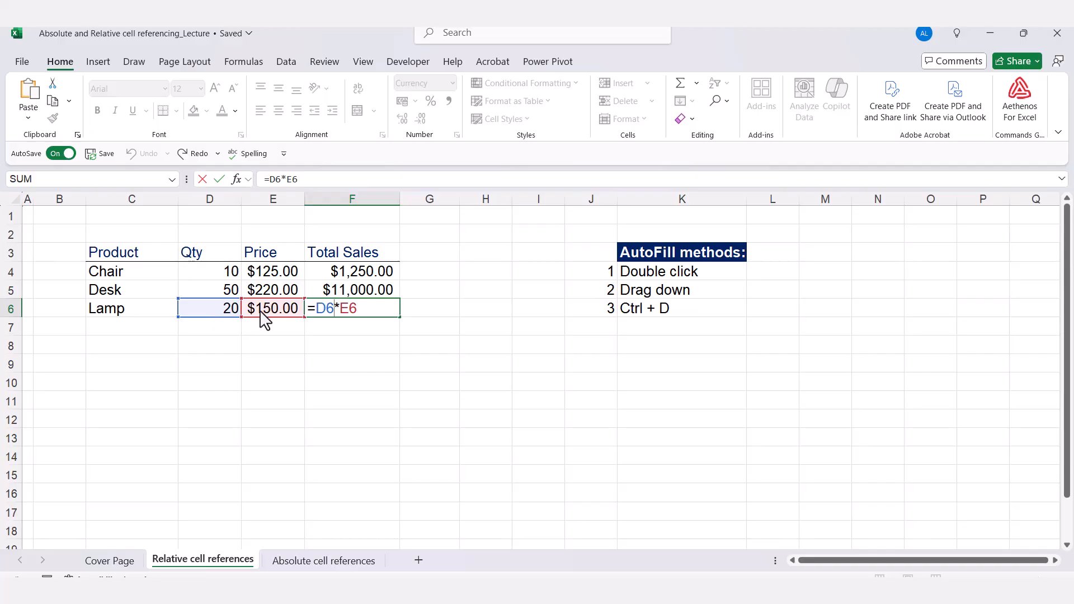
key(ctrl+Return)
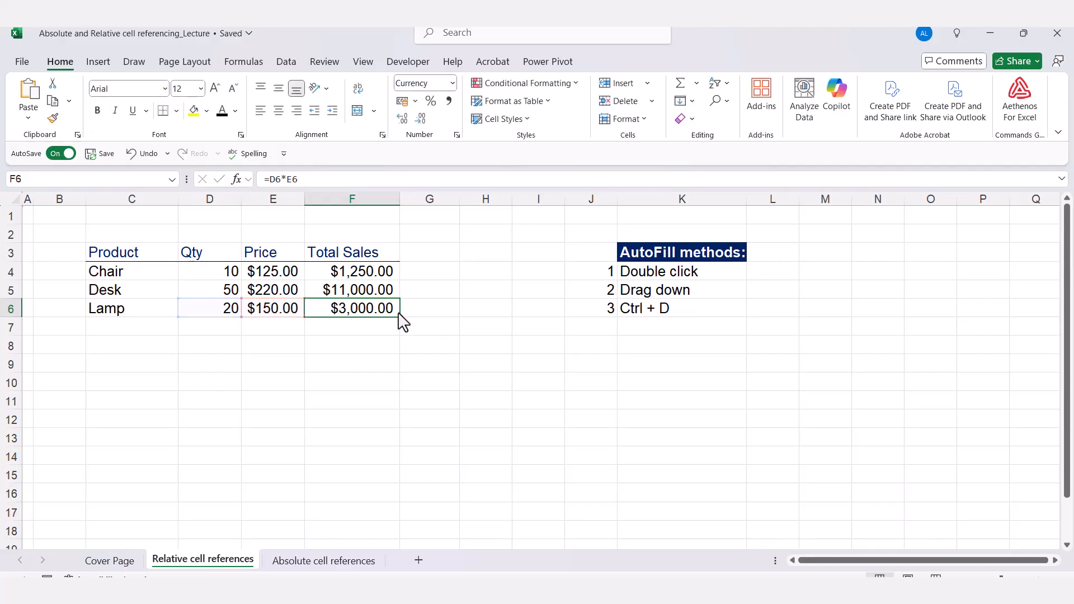
click(382, 274)
double_click(382, 274)
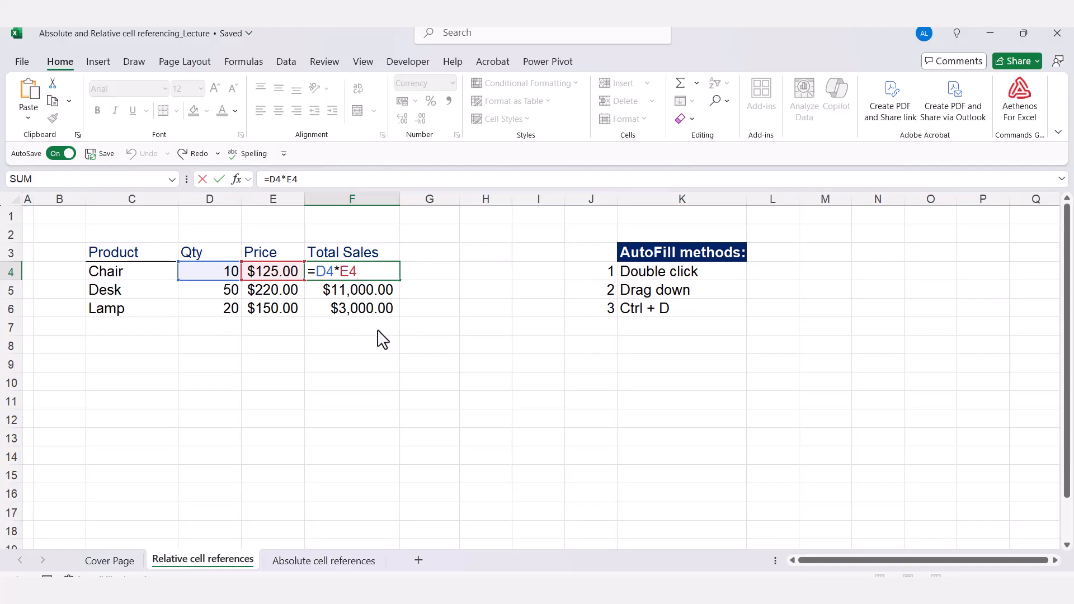
key(ctrl+Return)
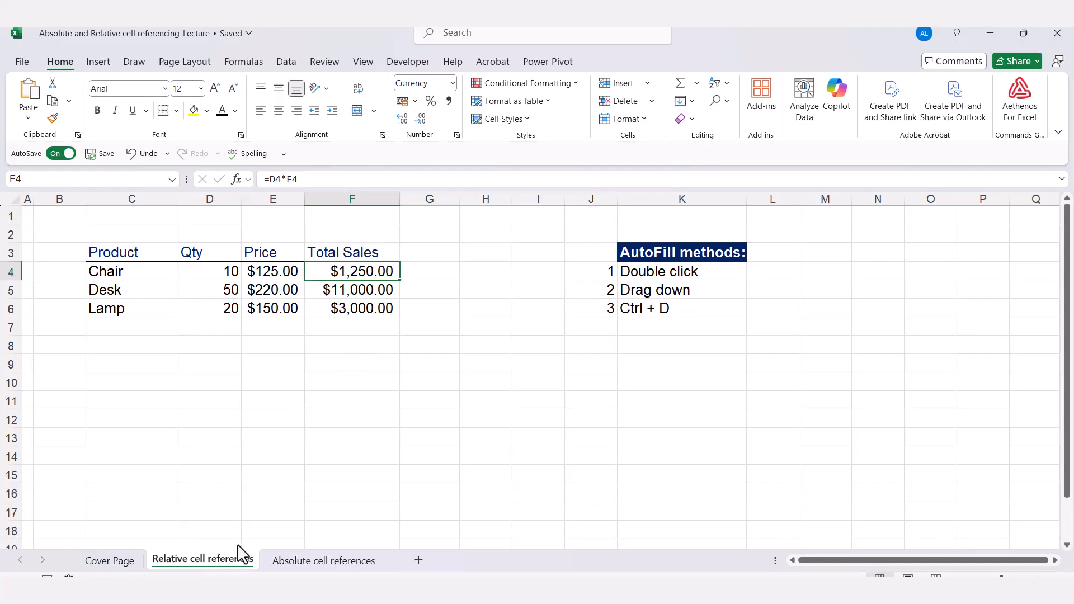
double_click(367, 277)
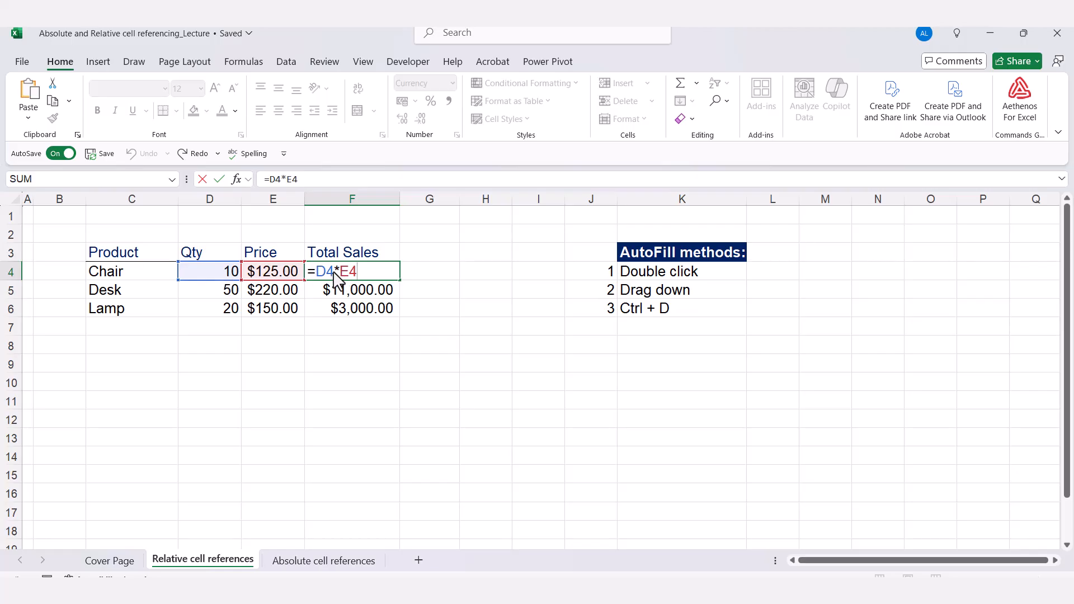
key(Escape)
double_click(334, 288)
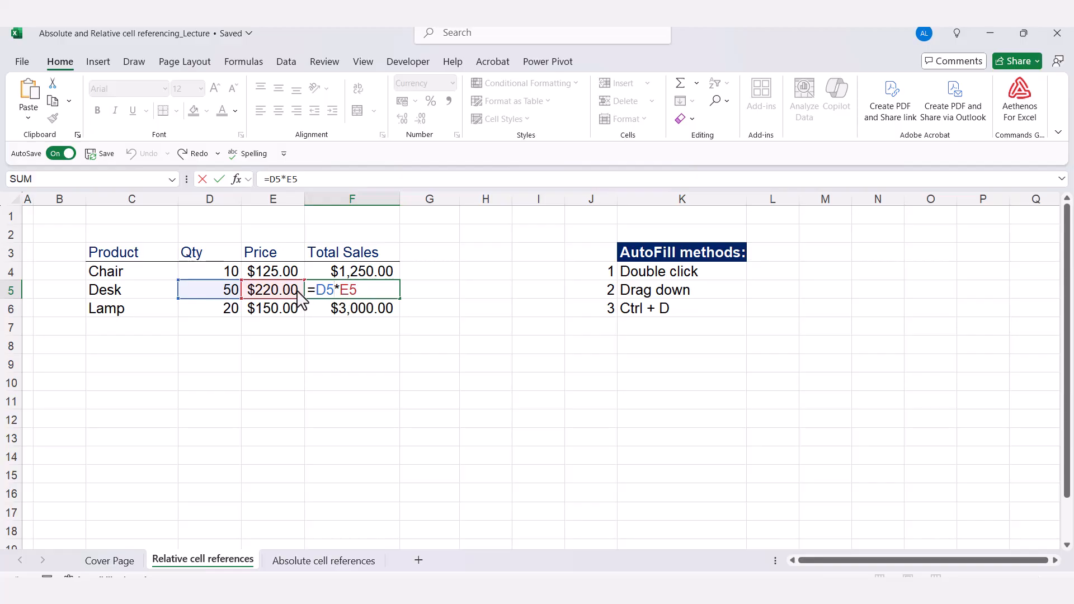
key(Escape)
double_click(352, 273)
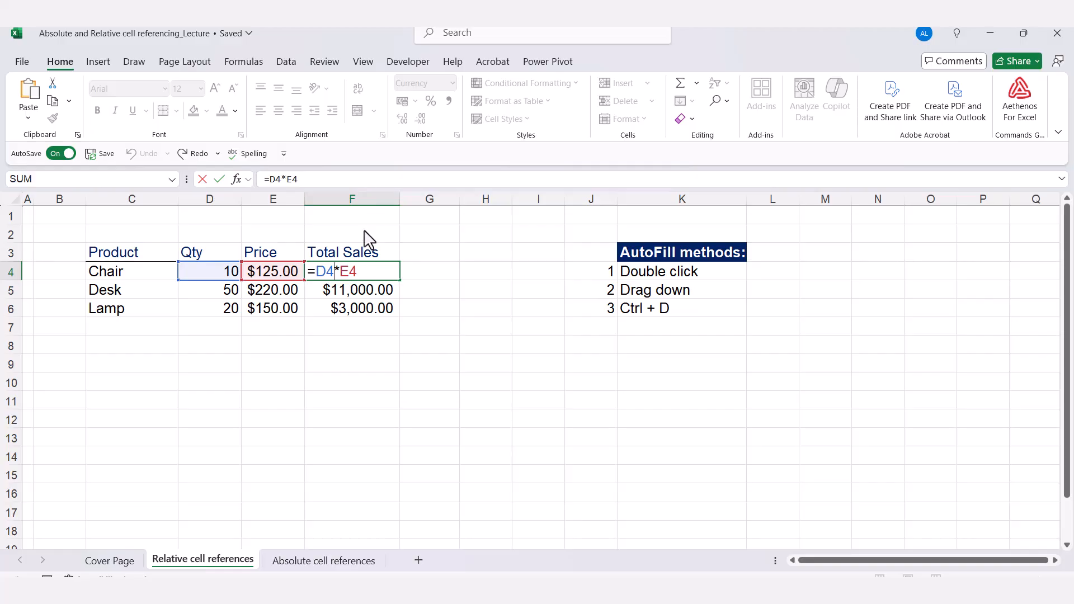
click(343, 271)
drag(374, 276, 316, 272)
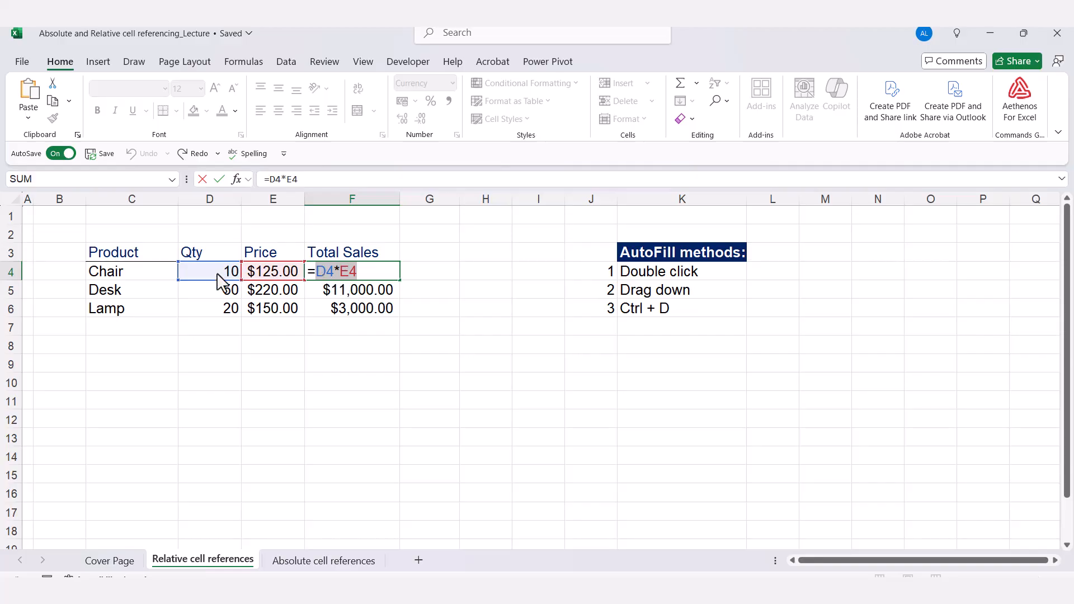
click(352, 277)
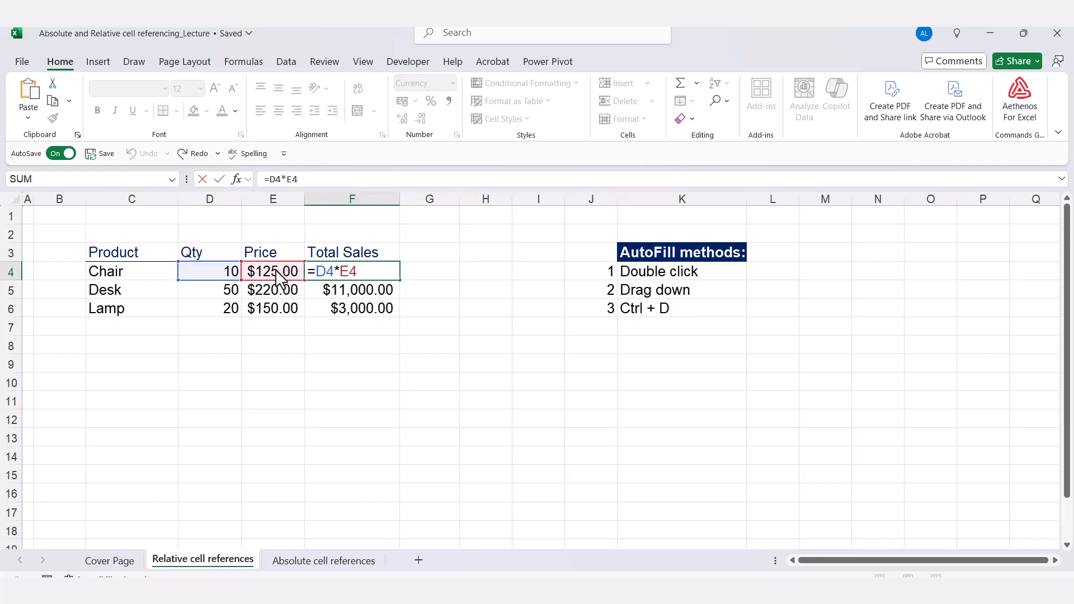
key(Escape)
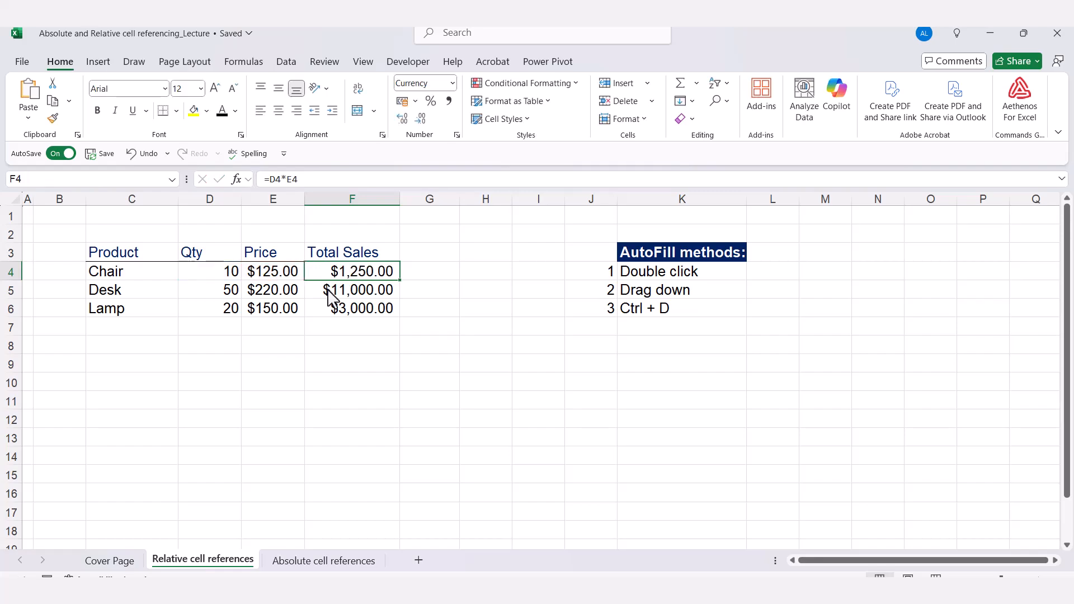
double_click(329, 290)
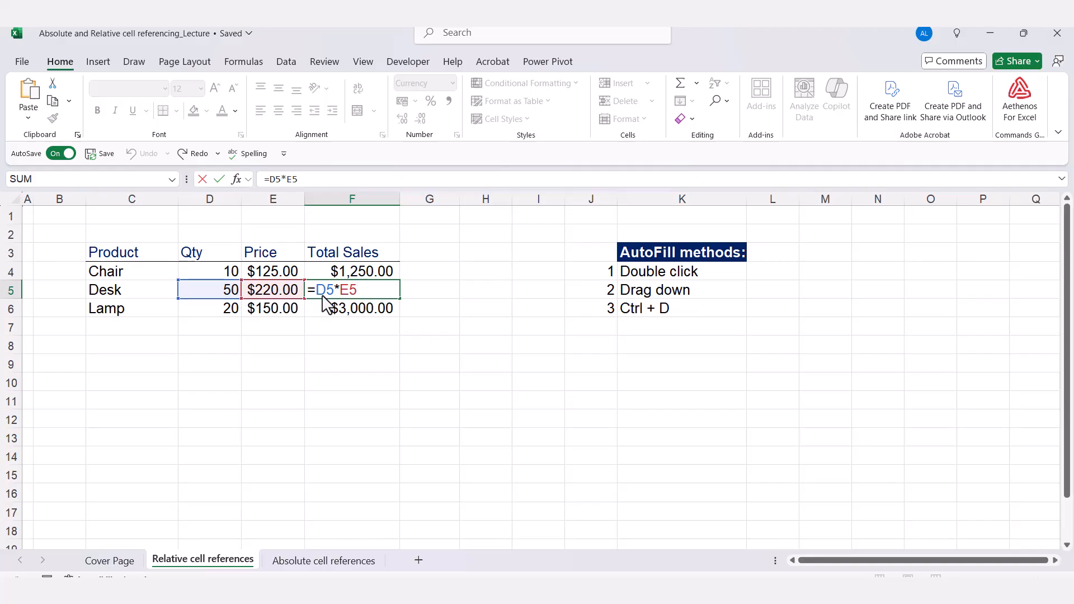
key(ctrl+Return)
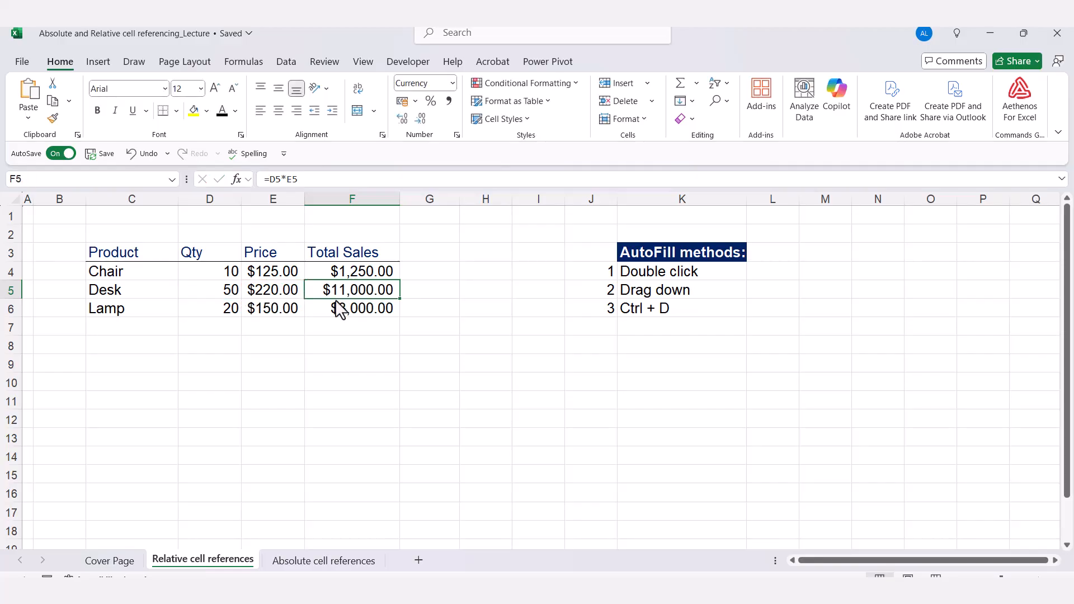
double_click(345, 294)
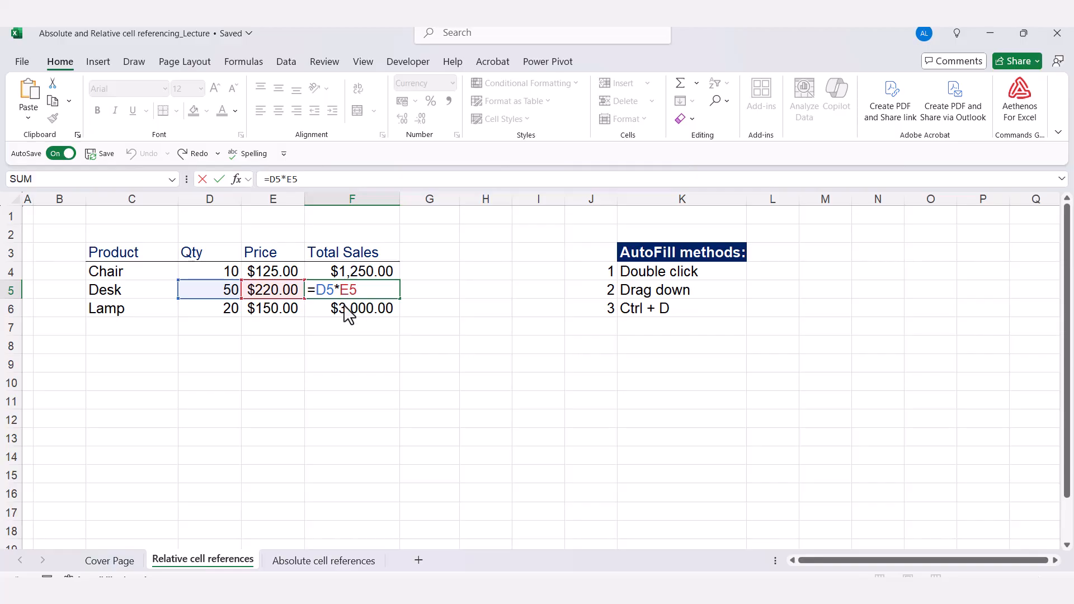
key(Escape)
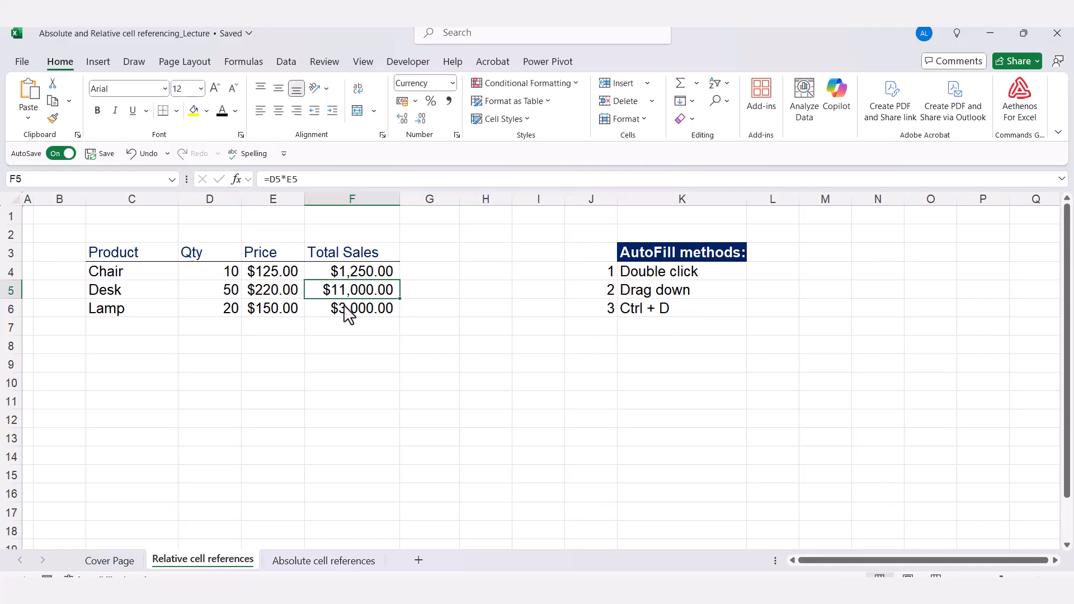
click(353, 314)
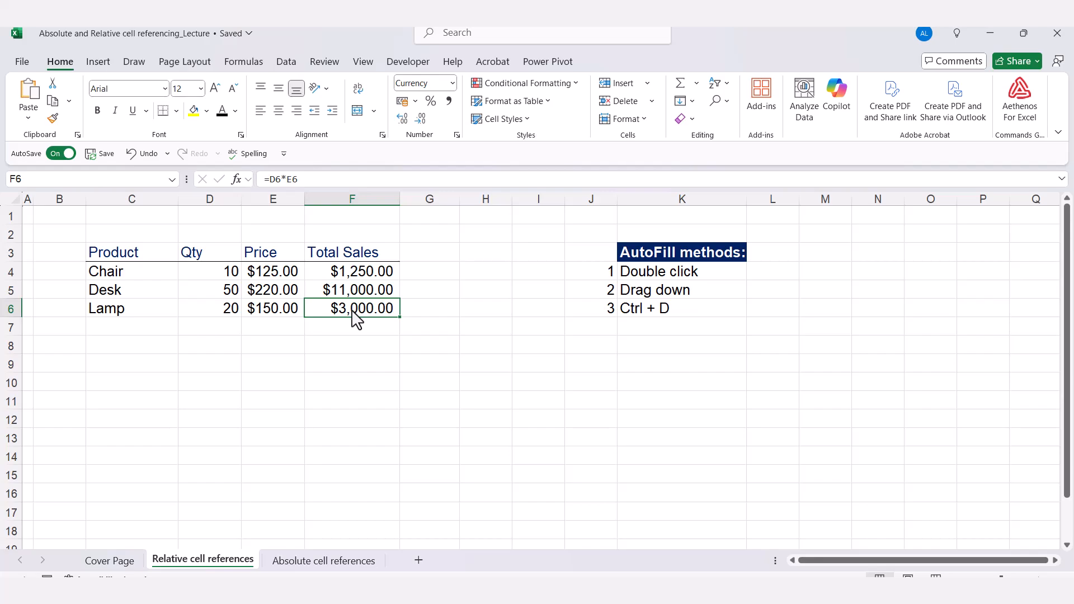
Check the Lamp total formula's references, then move to the Absolute cell references sheet.
double_click(353, 311)
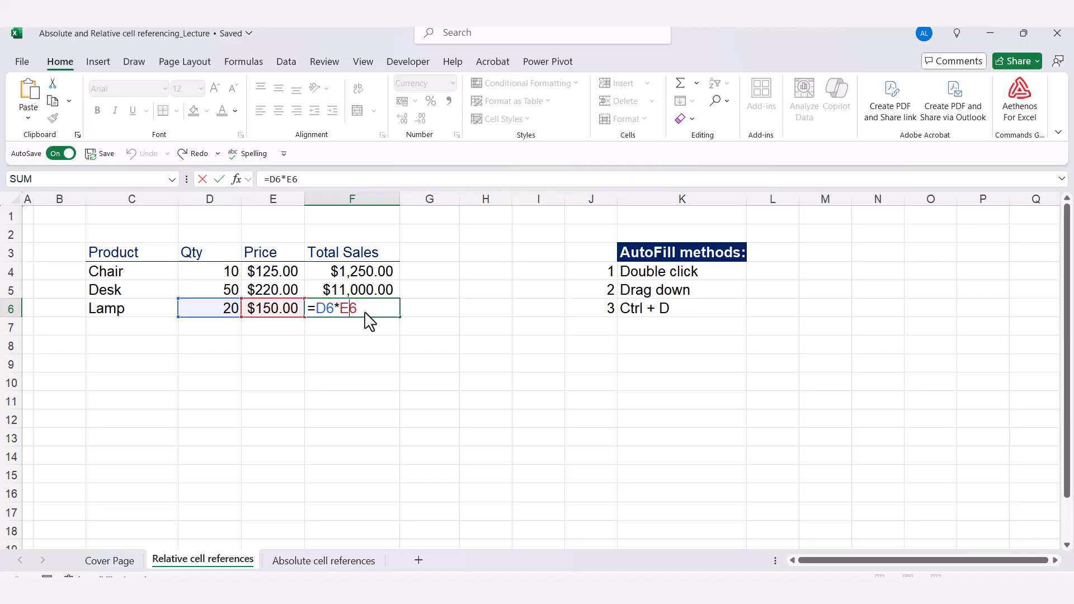
key(ctrl+Return)
click(499, 295)
key(ctrl+Page_Down)
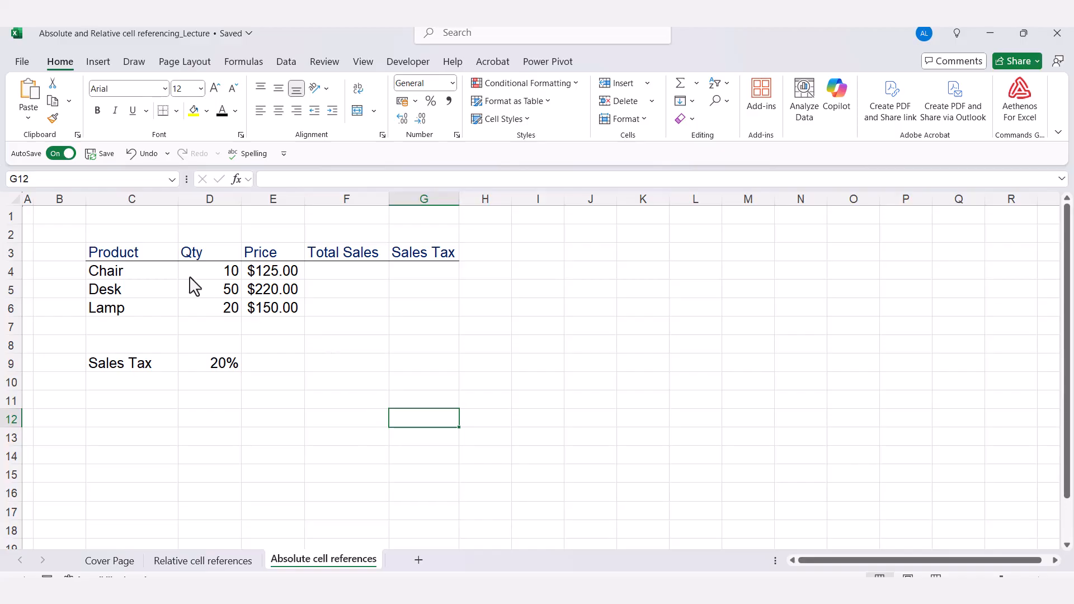
Enter =D4*E4 in F4 for the Chair's total sales of $1,250.00.
click(346, 274)
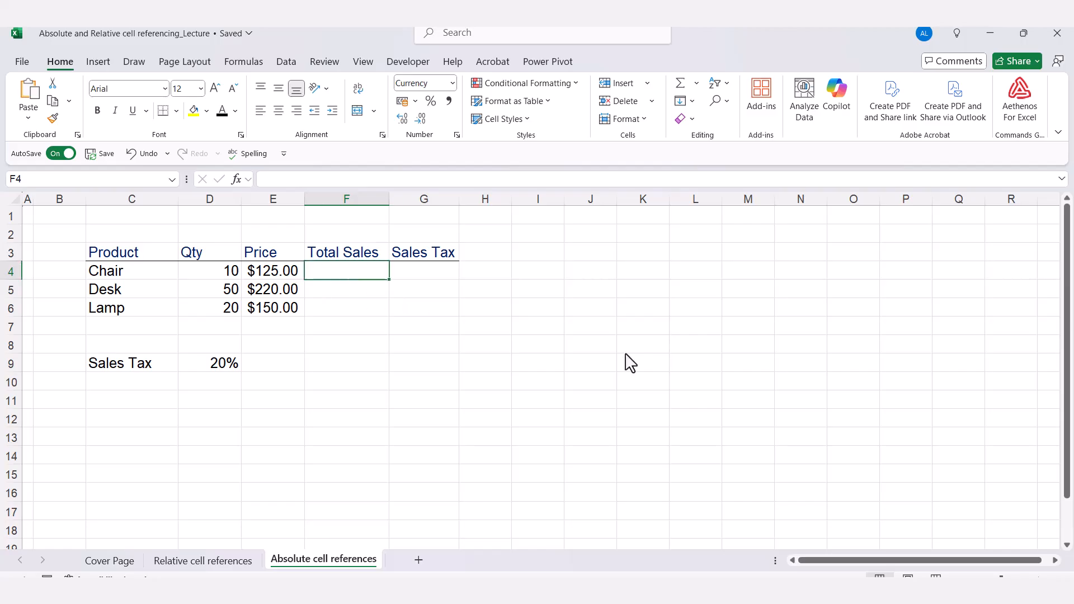
text(=)
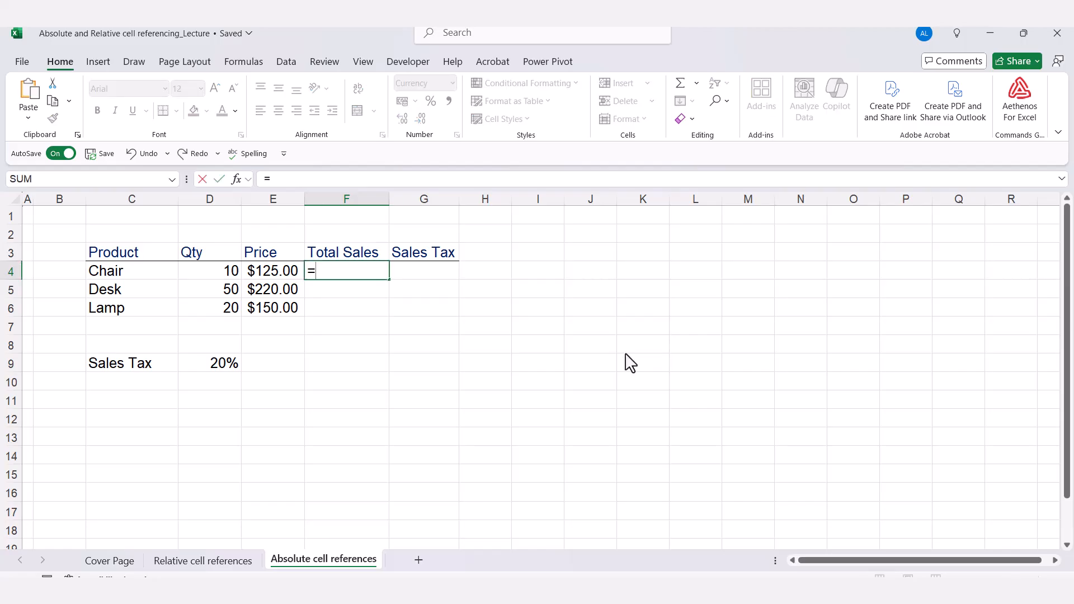
key(Left)
key(Left)
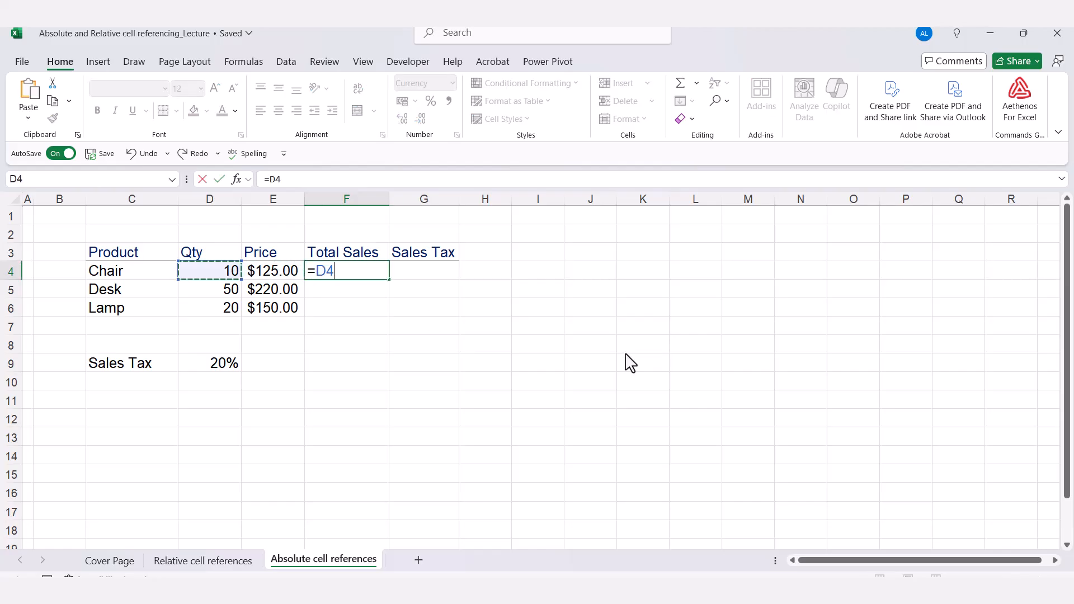
text(*)
key(Left)
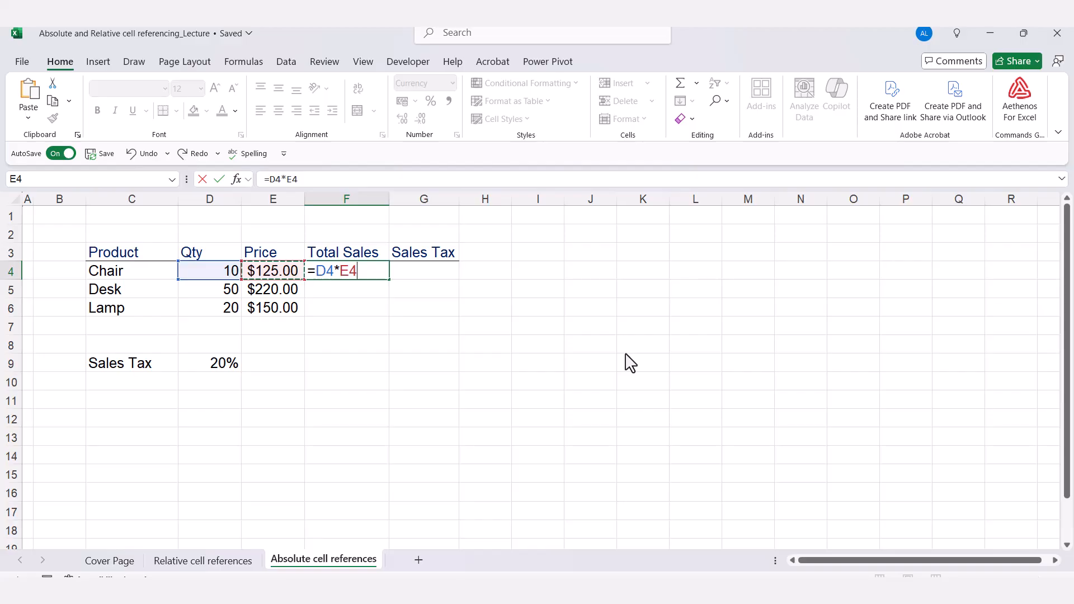
key(ctrl+Return)
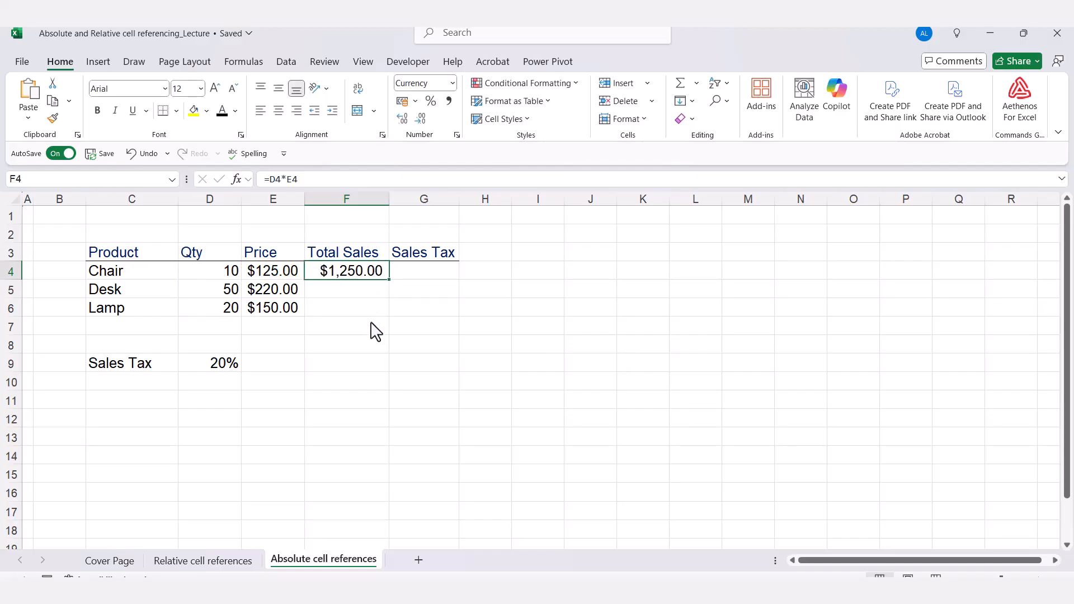
Fill the total formula down to F6 and check the Lamp formula's references.
double_click(389, 278)
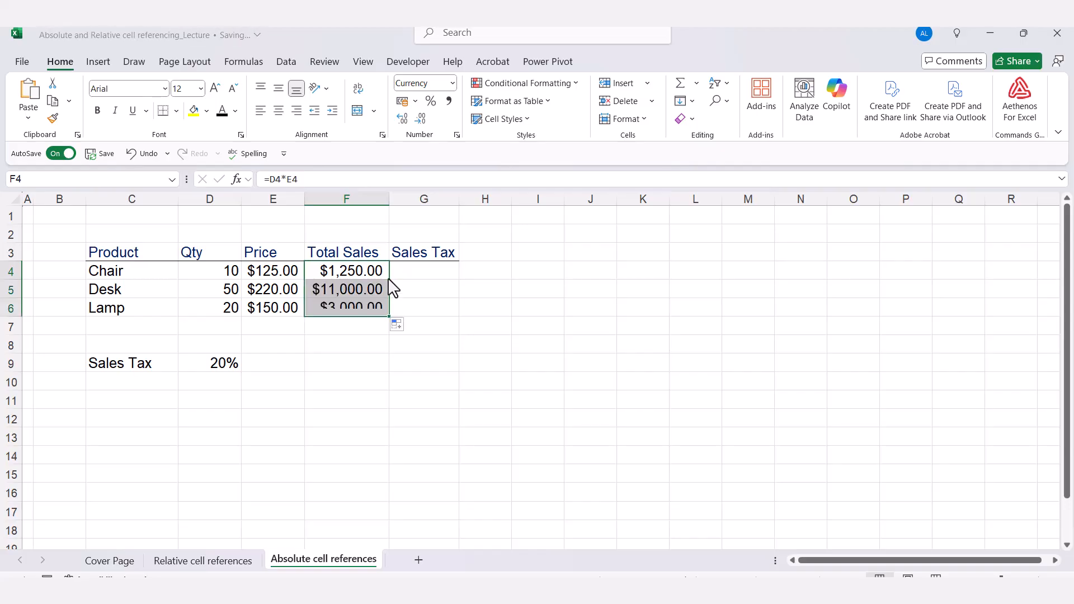
click(364, 312)
double_click(363, 312)
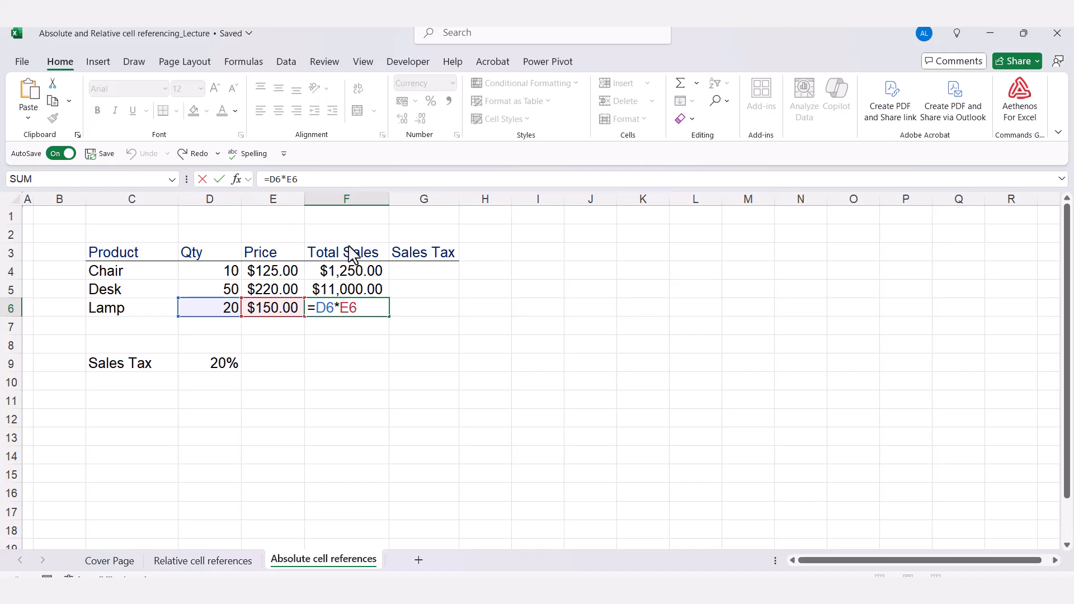
key(Escape)
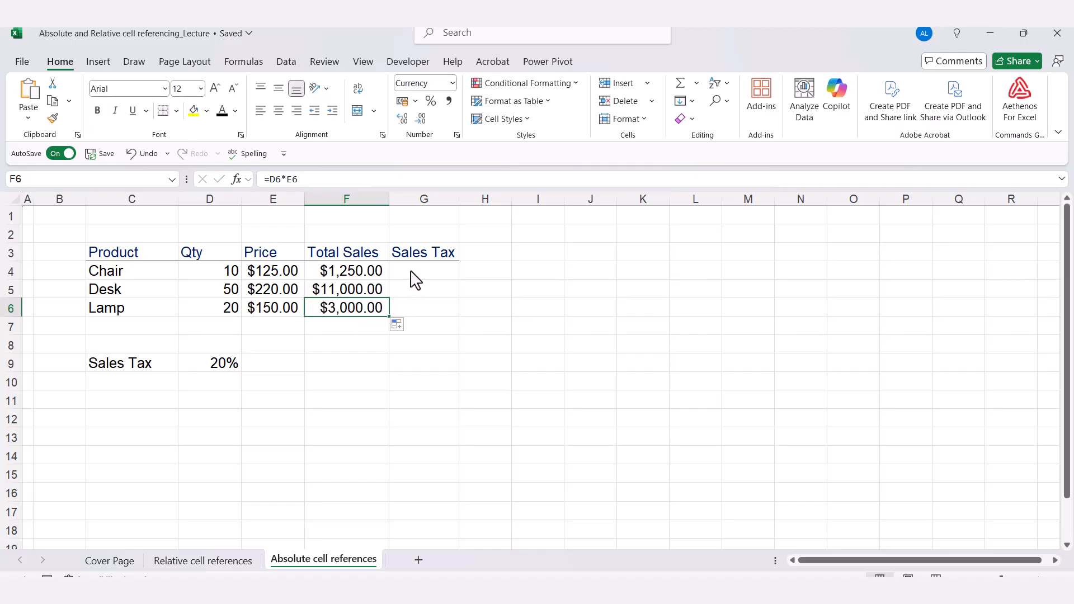
click(411, 276)
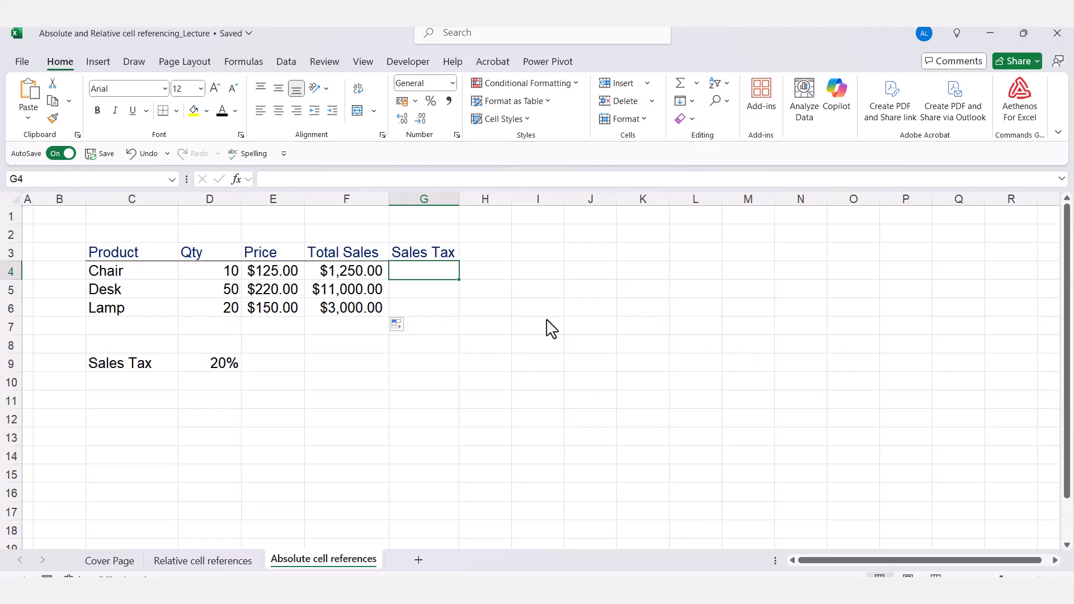
Check the 20% tax rate in D9, then select G4 for the Chair's sales tax.
click(189, 368)
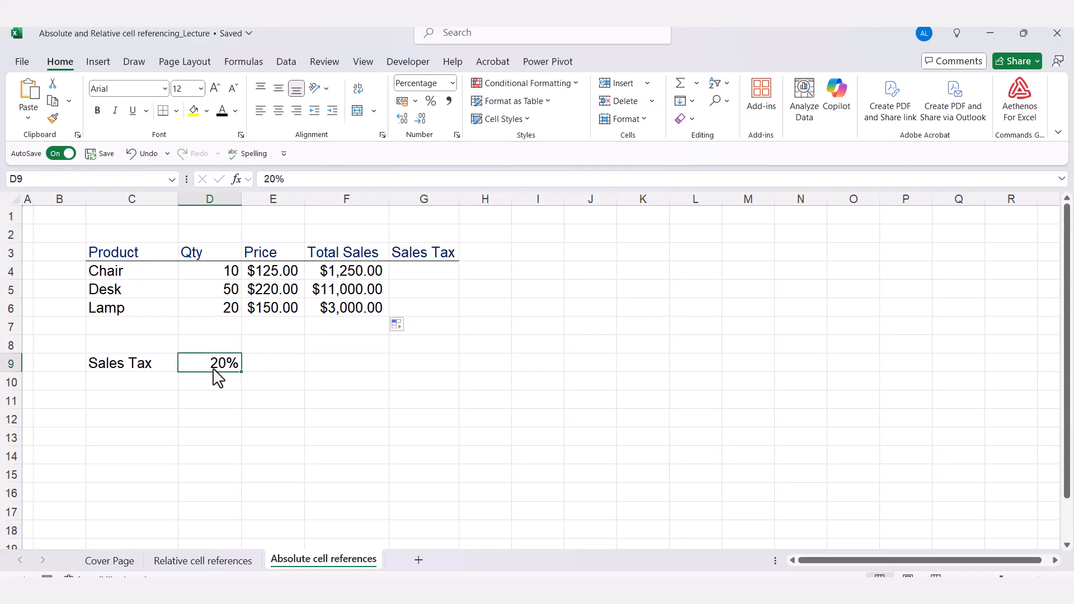
click(419, 276)
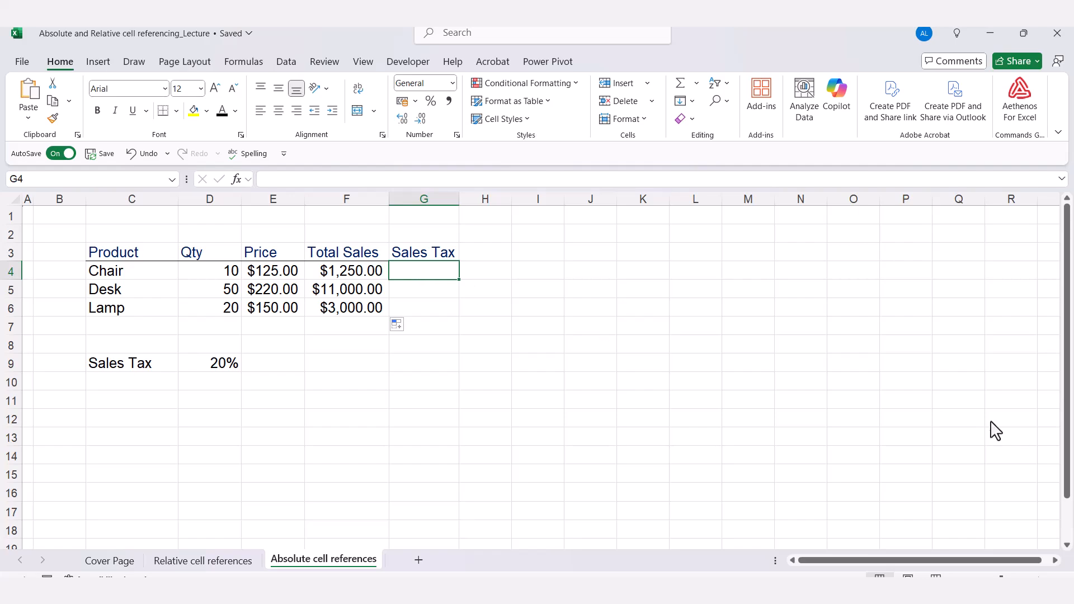
Enter =F4*D9 in G4 so the Chair's sales tax shows $250.00.
text(=)
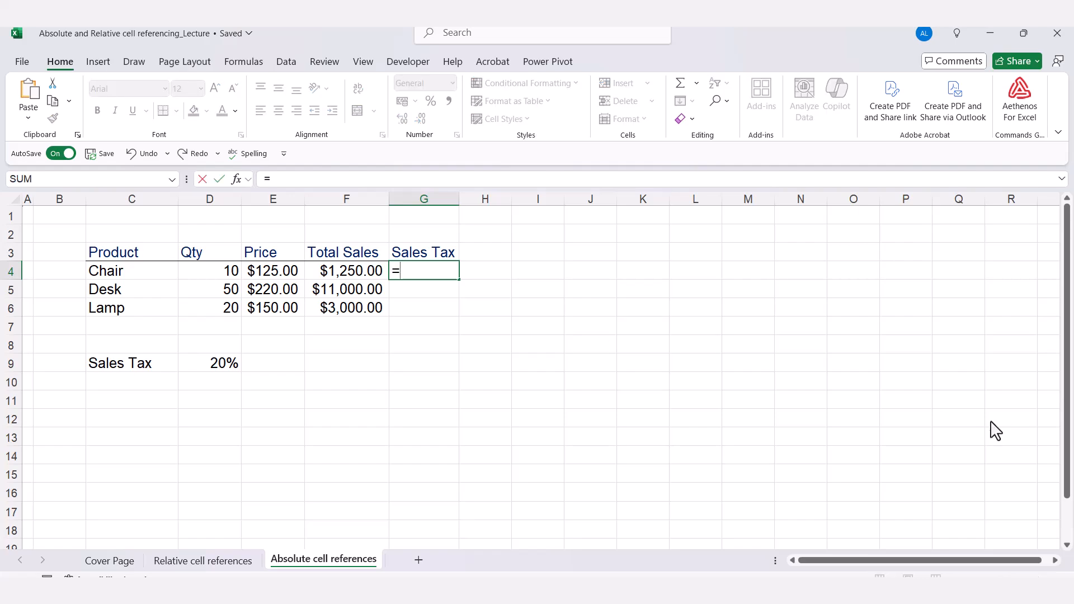
key(Left)
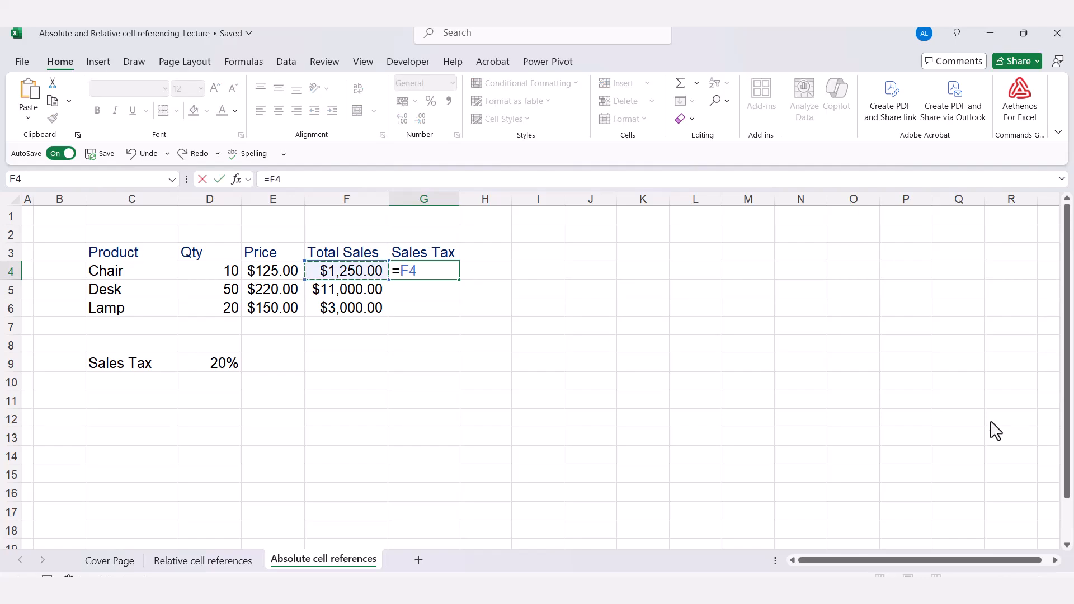
text(*)
click(223, 364)
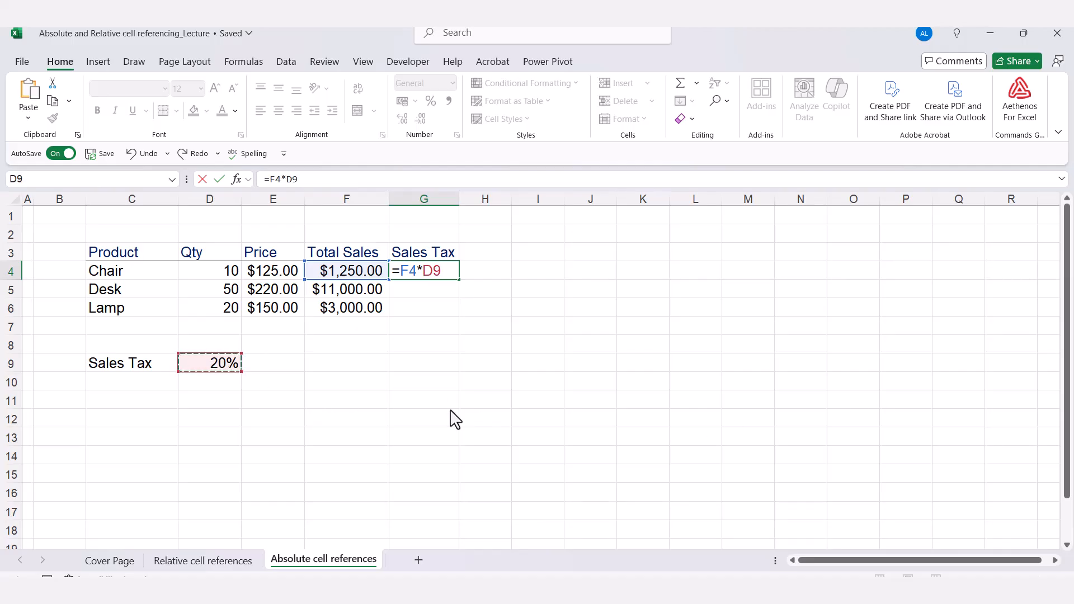
key(ctrl+Return)
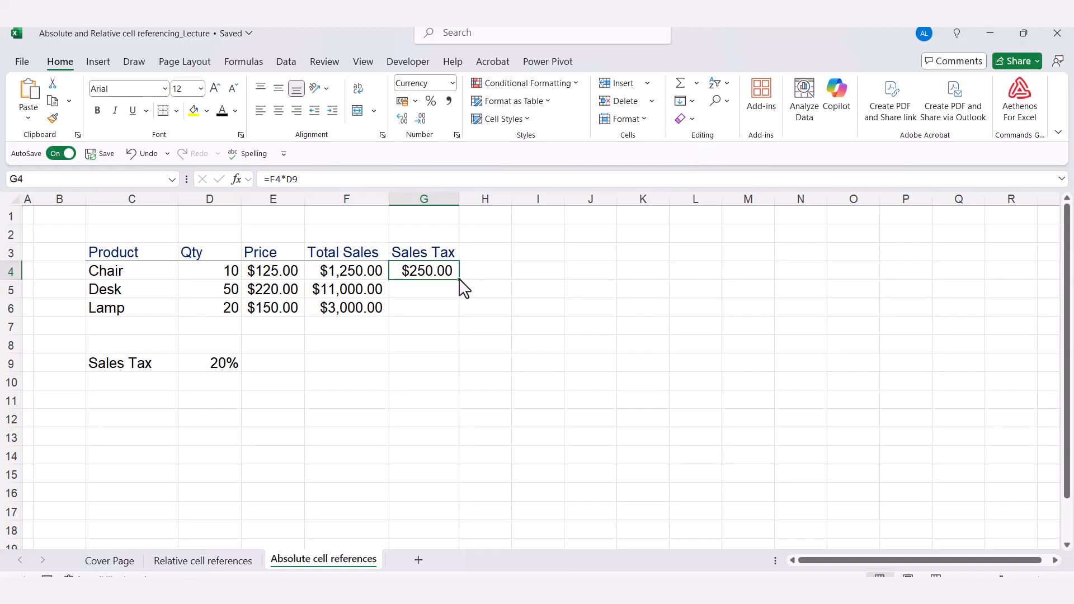
Copy the tax formula down to G6 and inspect Desk's shifted rate reference.
drag(460, 279, 459, 309)
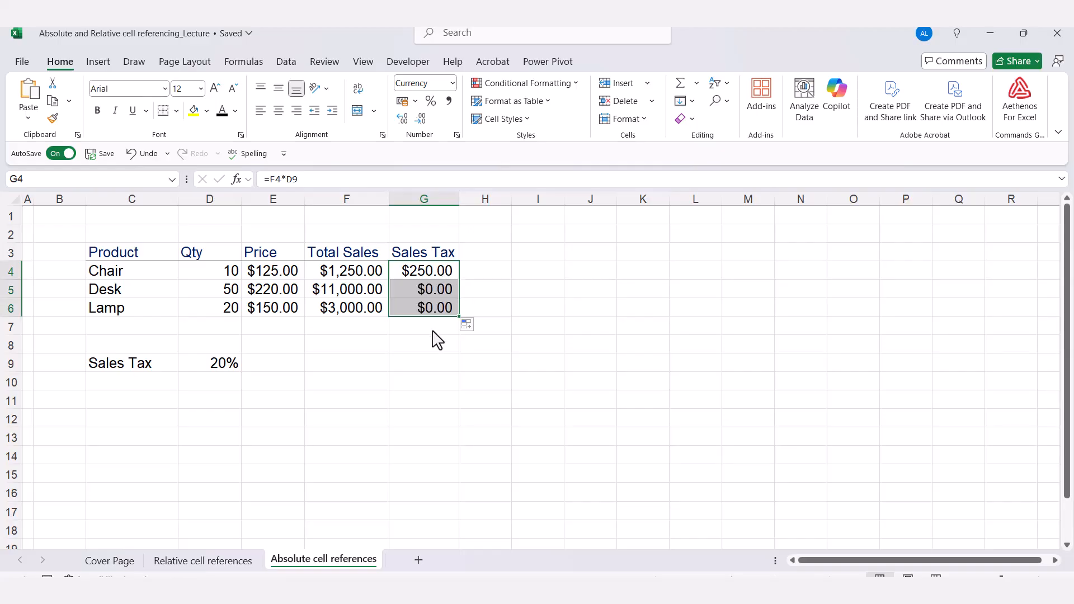
click(415, 288)
click(417, 302)
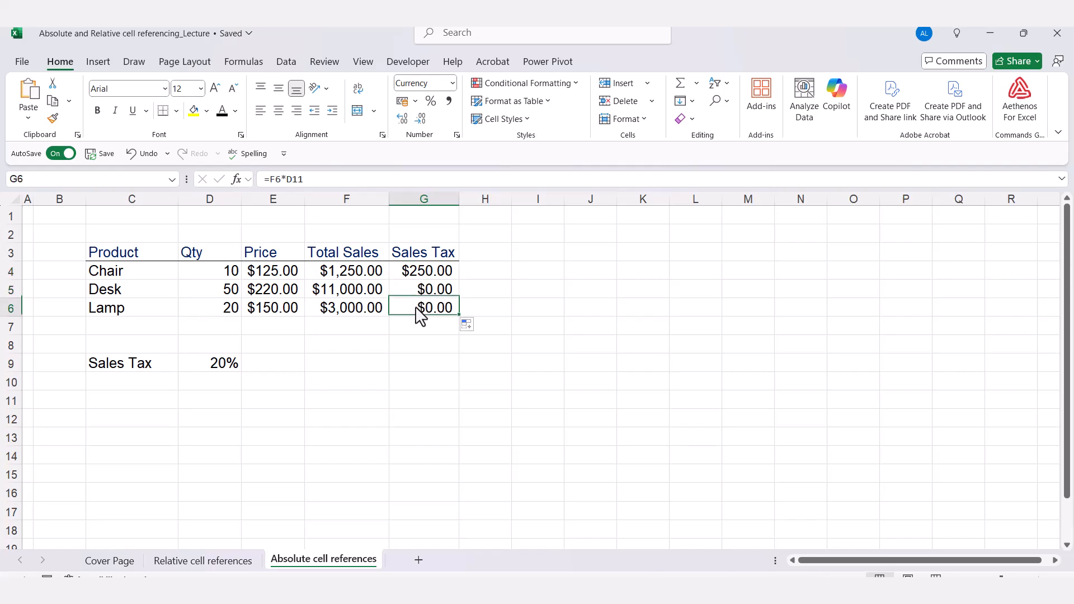
click(423, 295)
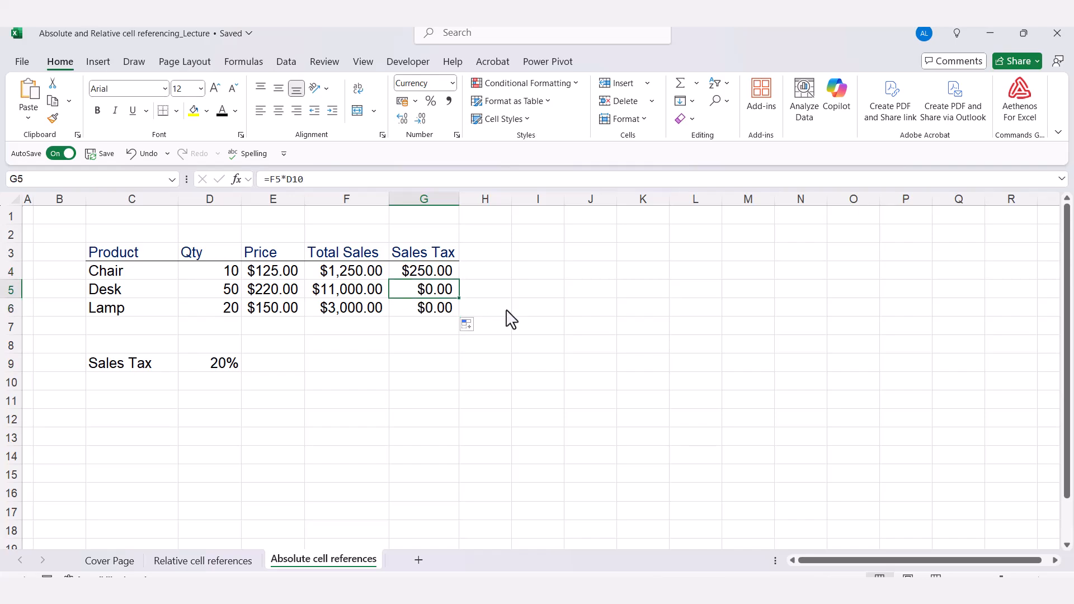
double_click(414, 295)
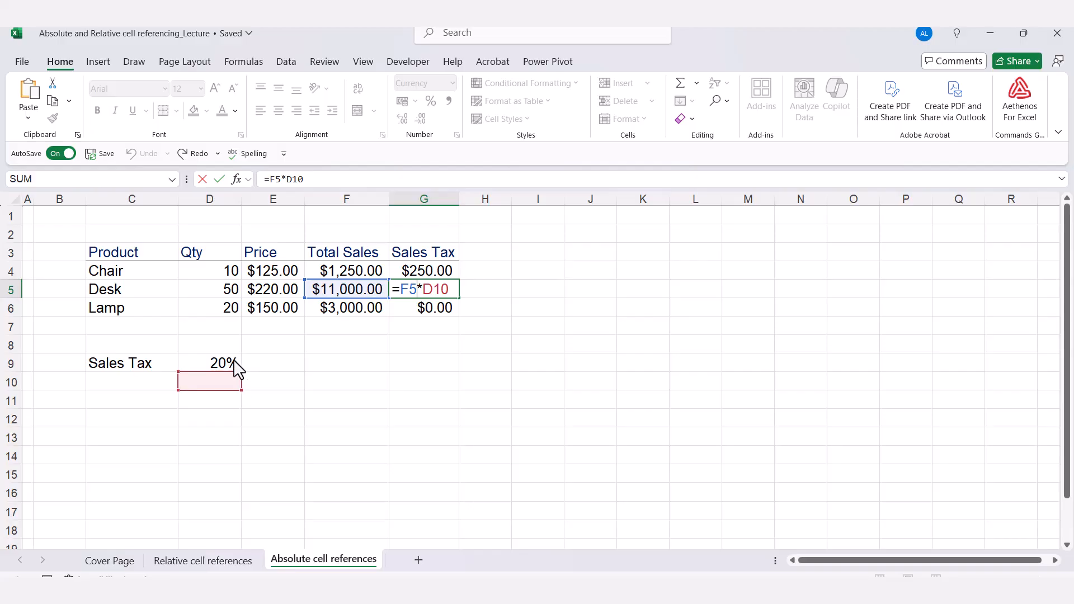
key(Escape)
Compare the Chair formula using D9 with the Lamp formula pointing at empty D11.
click(425, 272)
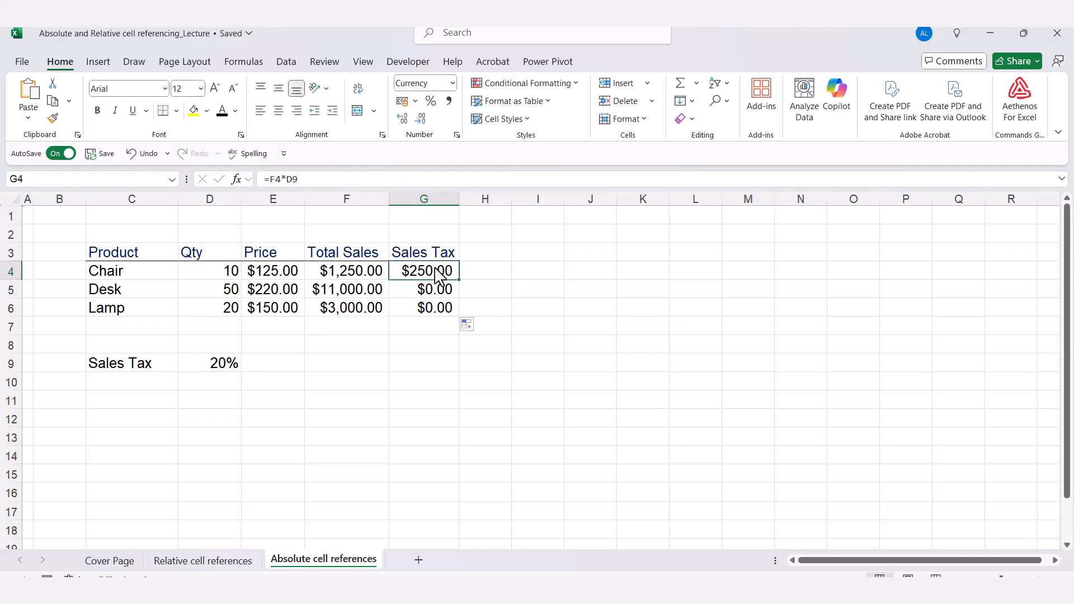
double_click(429, 271)
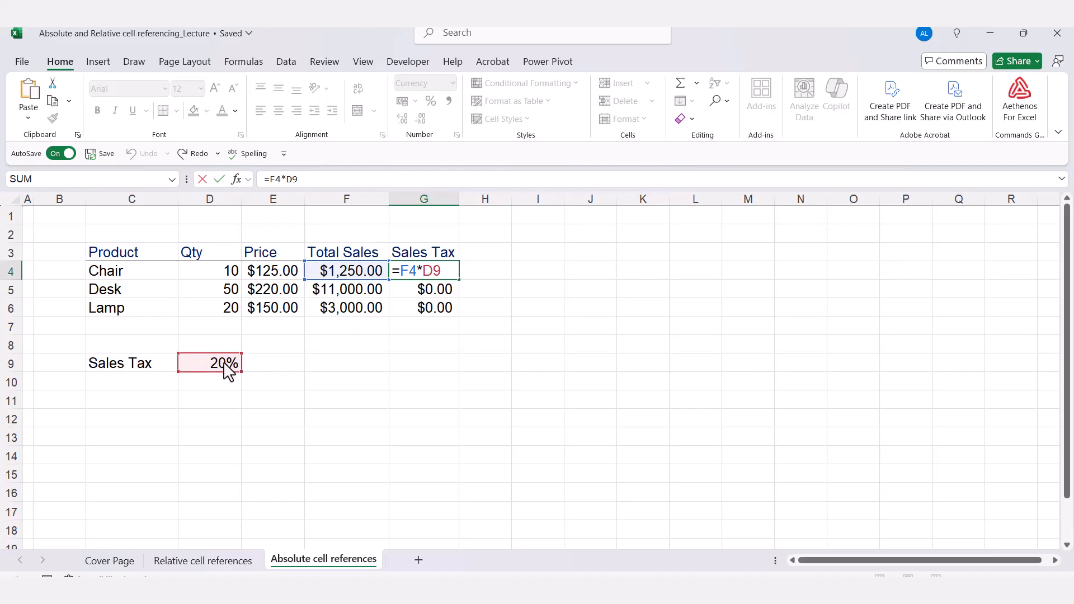
key(Escape)
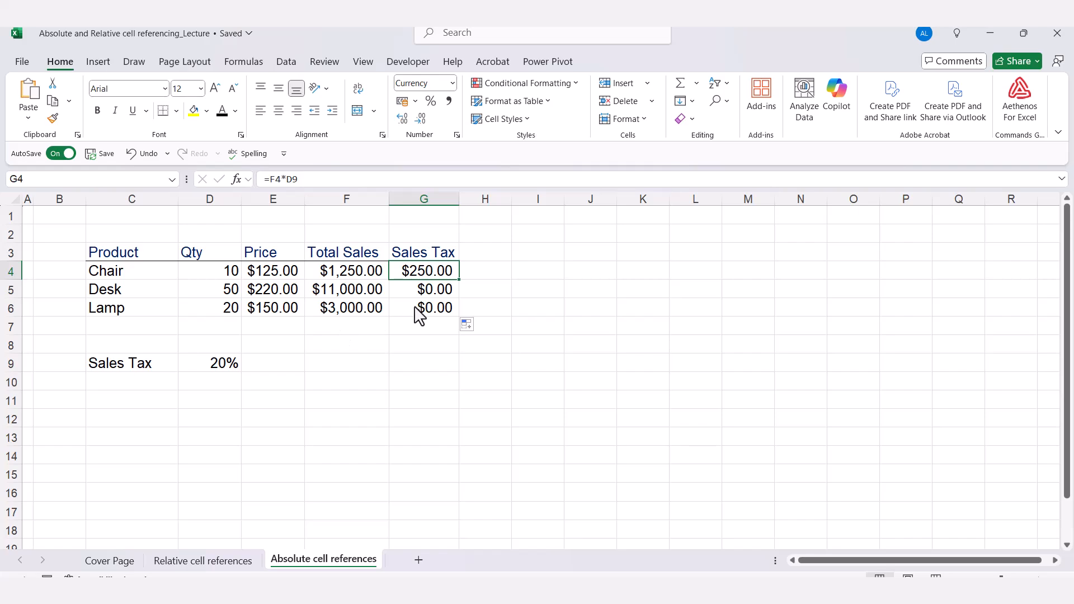
double_click(419, 312)
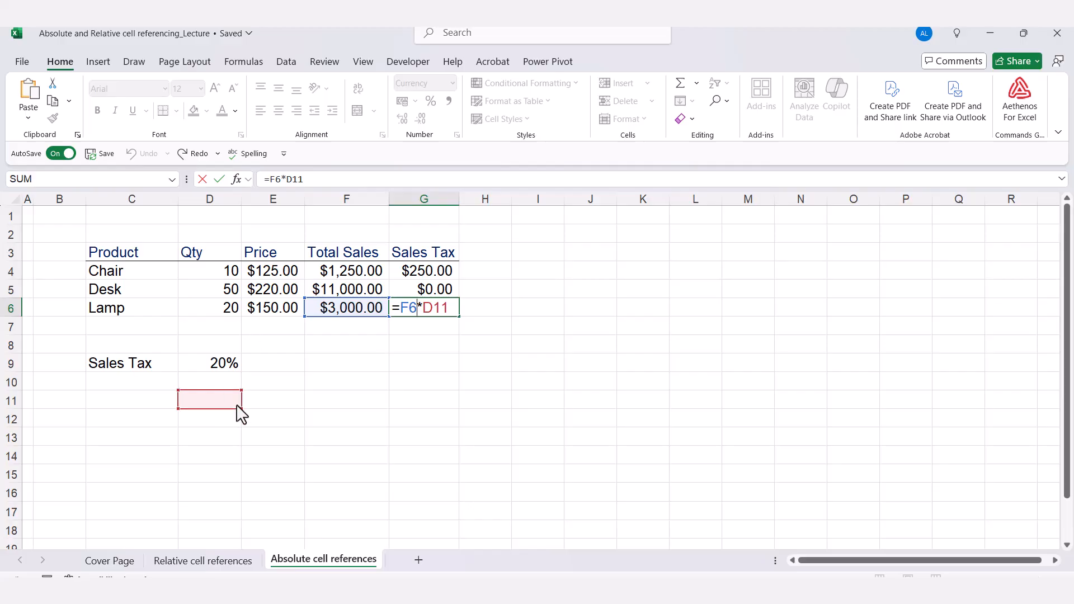
key(ctrl+Return)
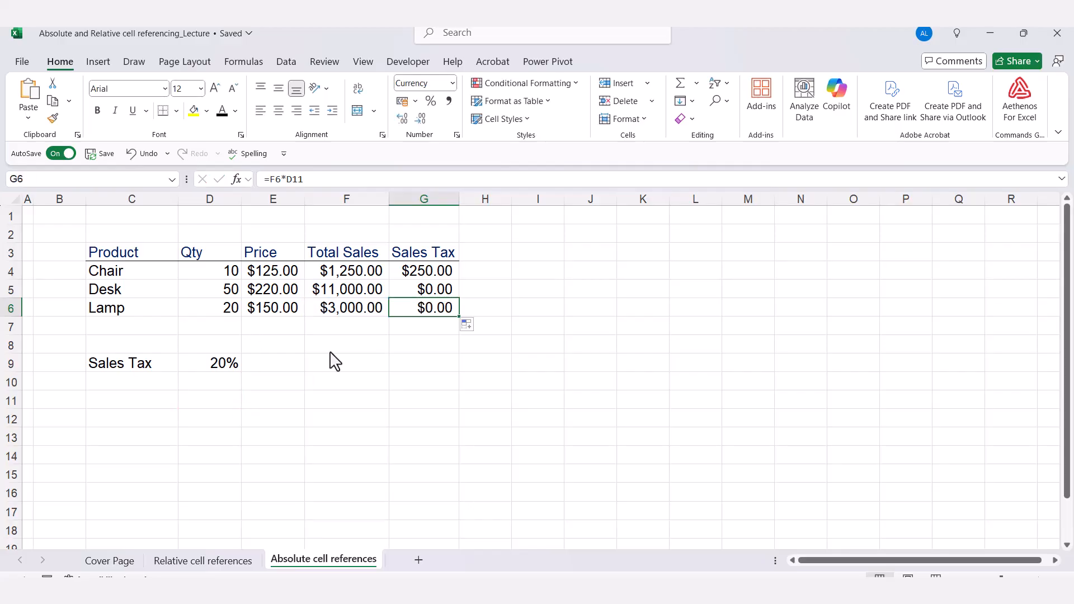
click(434, 275)
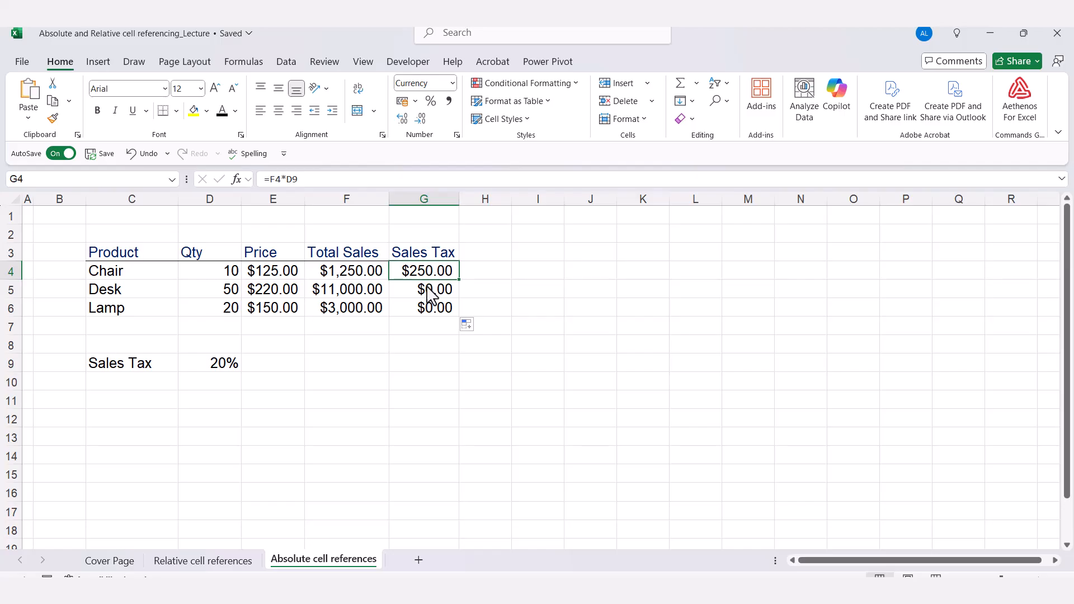
click(429, 291)
click(429, 314)
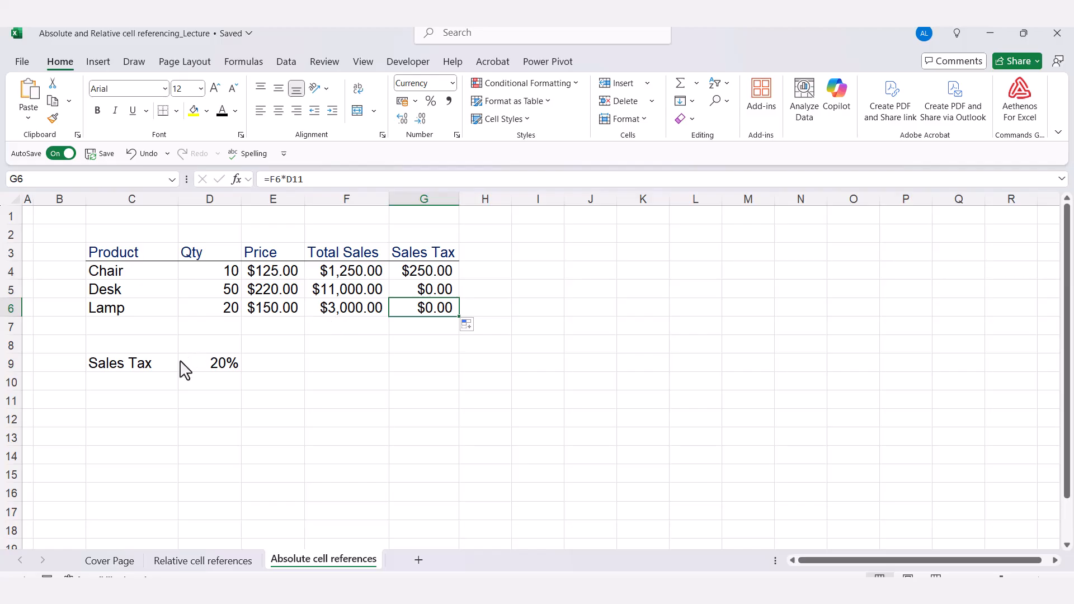
drag(352, 272, 347, 307)
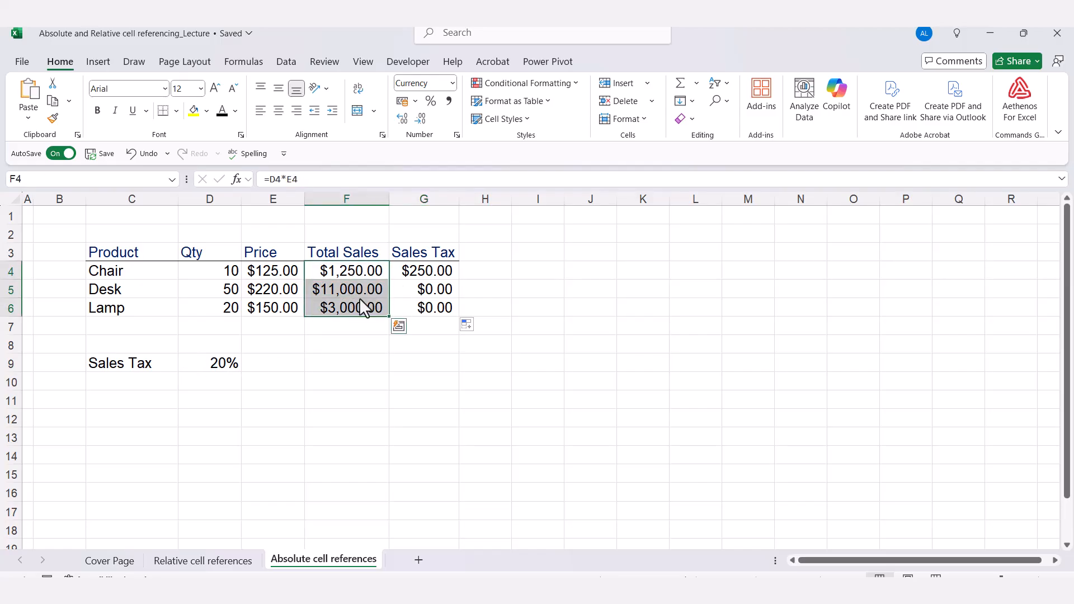
double_click(439, 271)
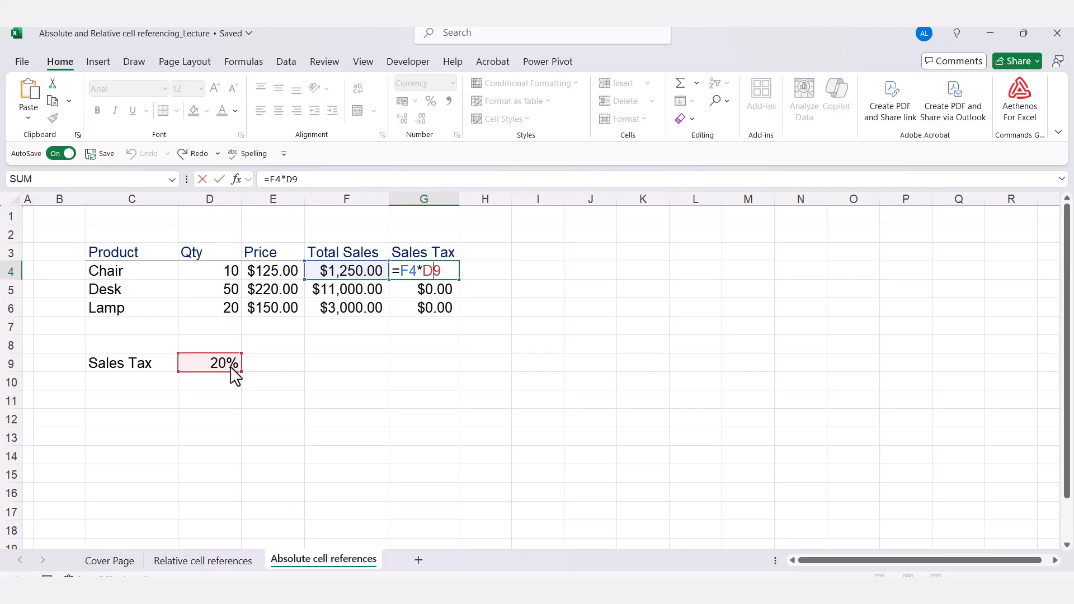
key(ctrl+Return)
double_click(435, 292)
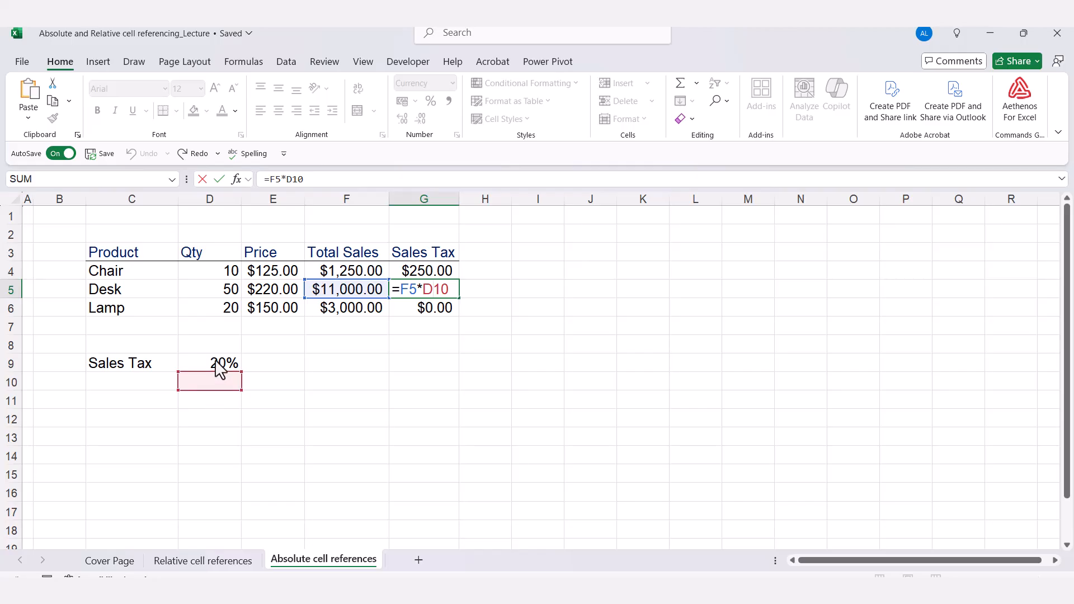
key(Return)
double_click(451, 312)
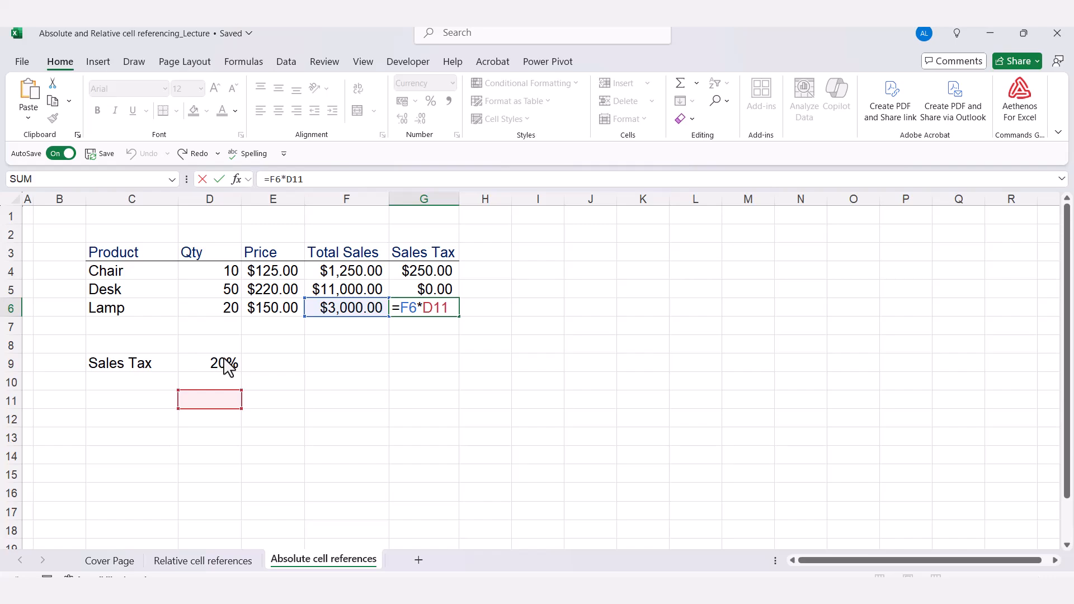
key(Escape)
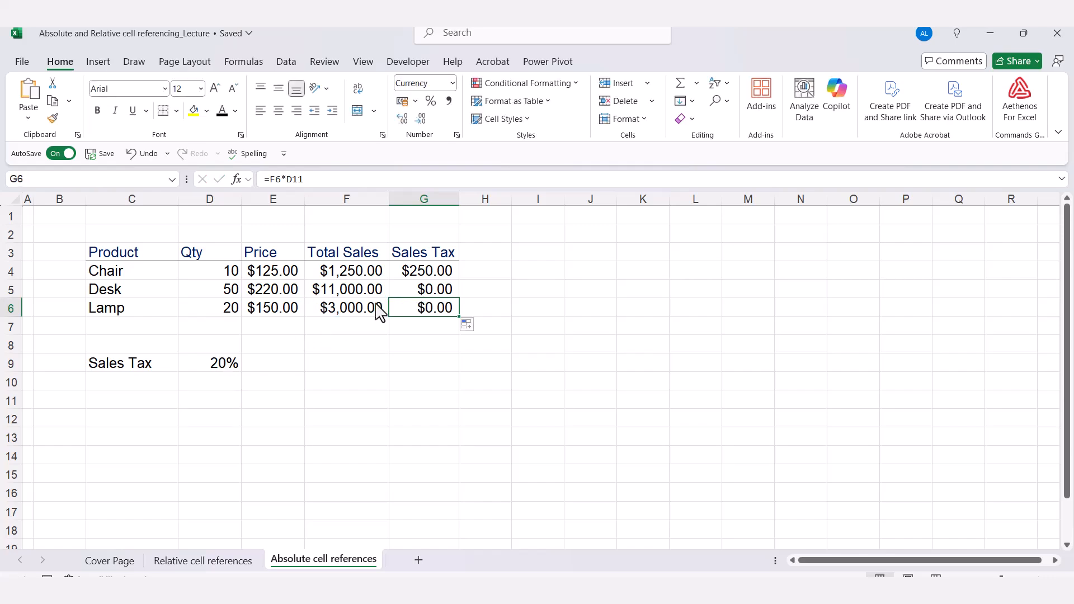
click(435, 275)
double_click(435, 275)
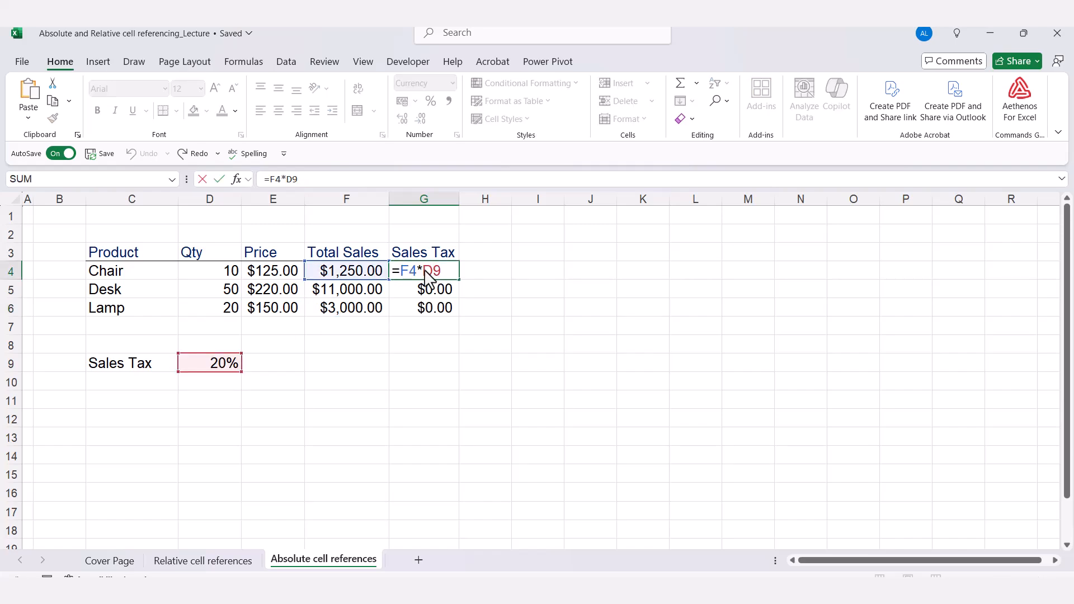
Change G4 to =F4*$D$9 and fill it down to G6, Lamp showing $600.00.
drag(423, 272, 443, 277)
text($D)
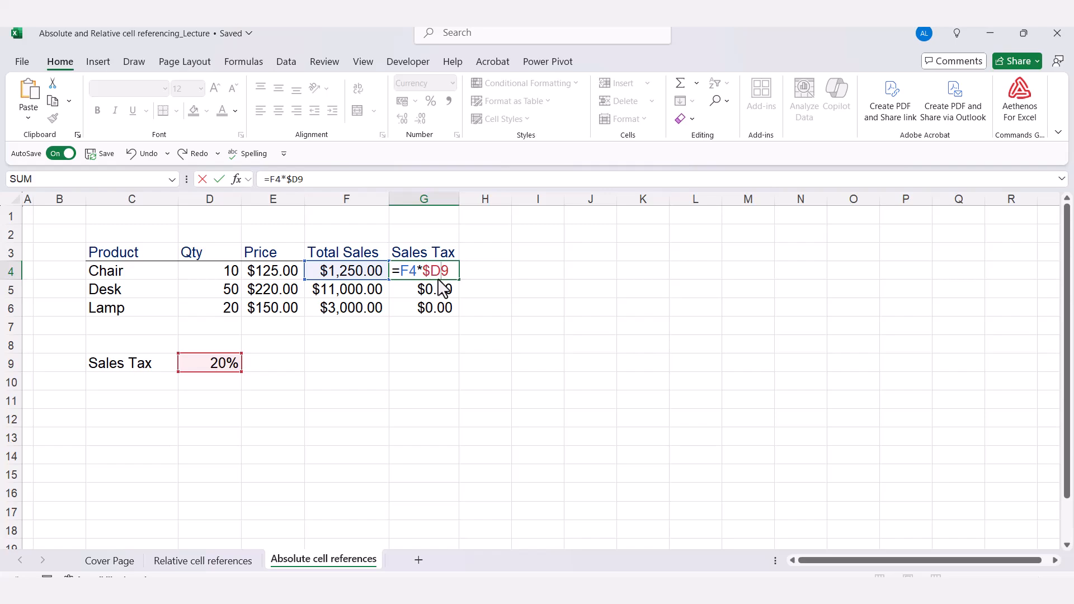
text($)
key(ctrl+Return)
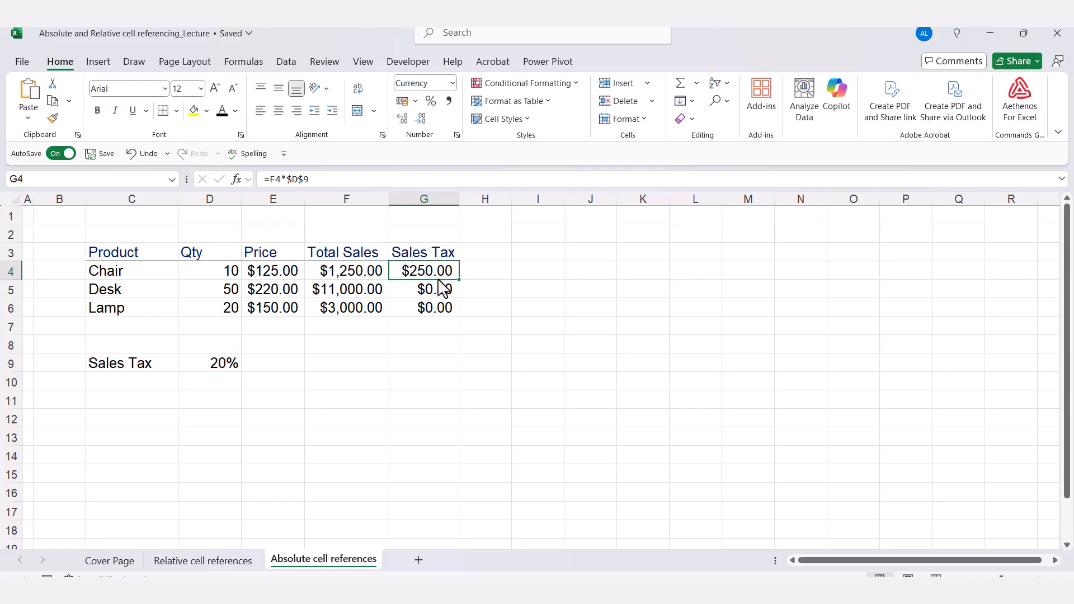
double_click(421, 275)
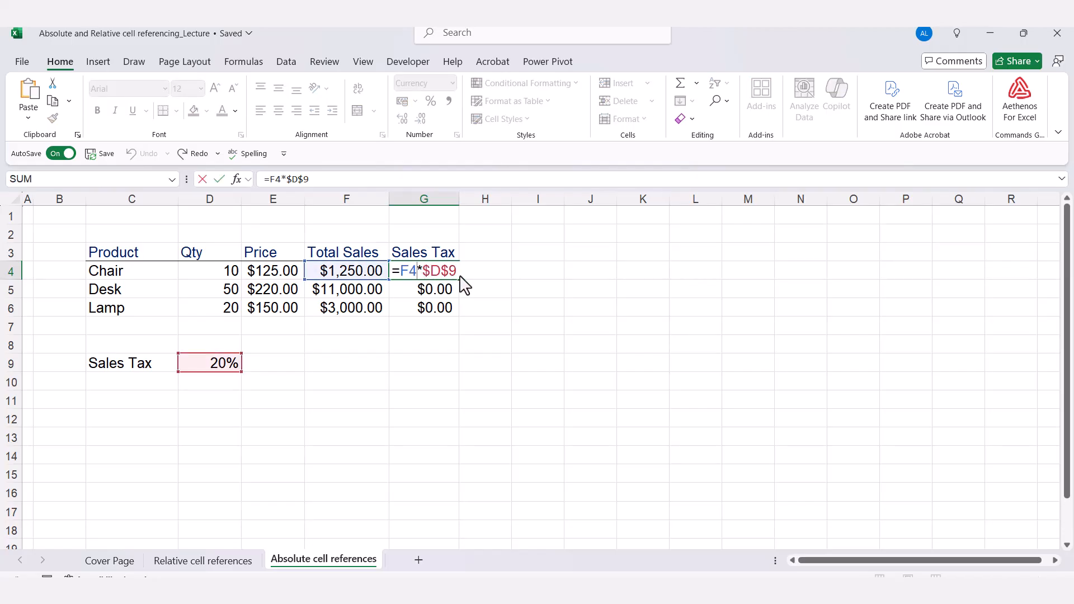
key(ctrl+Return)
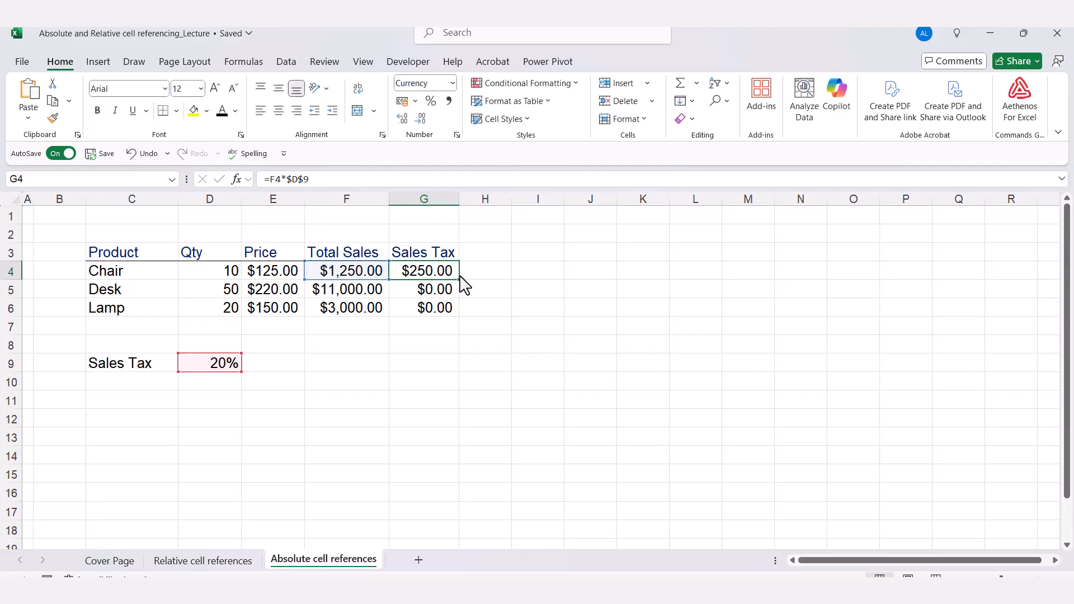
double_click(458, 279)
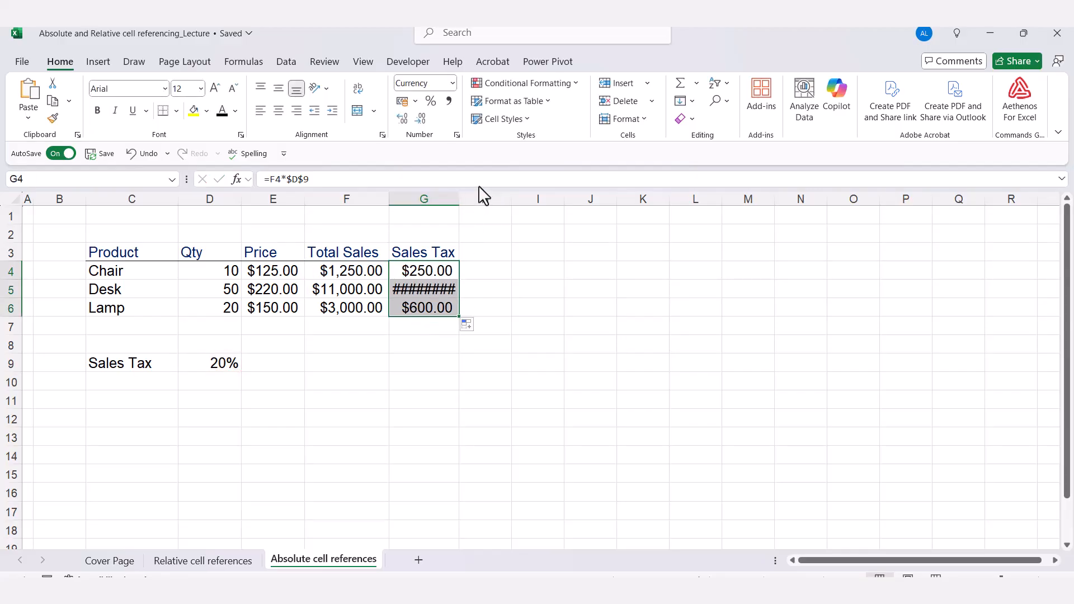
Autofit column G so Desk's $2,200.00 shows, and check its =F5*$D$9 formula.
double_click(458, 199)
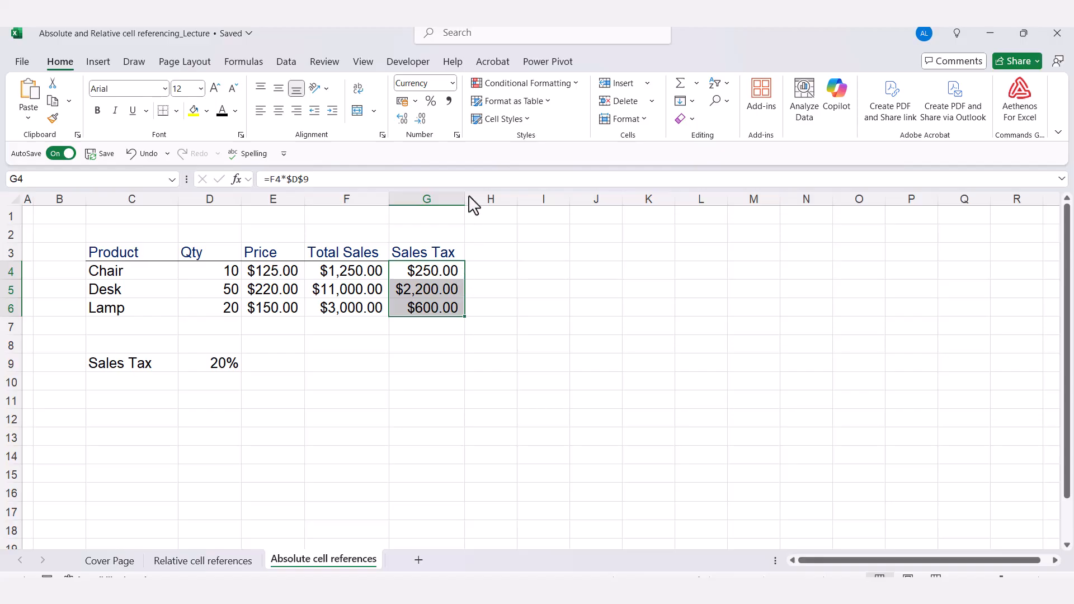
click(426, 294)
double_click(428, 293)
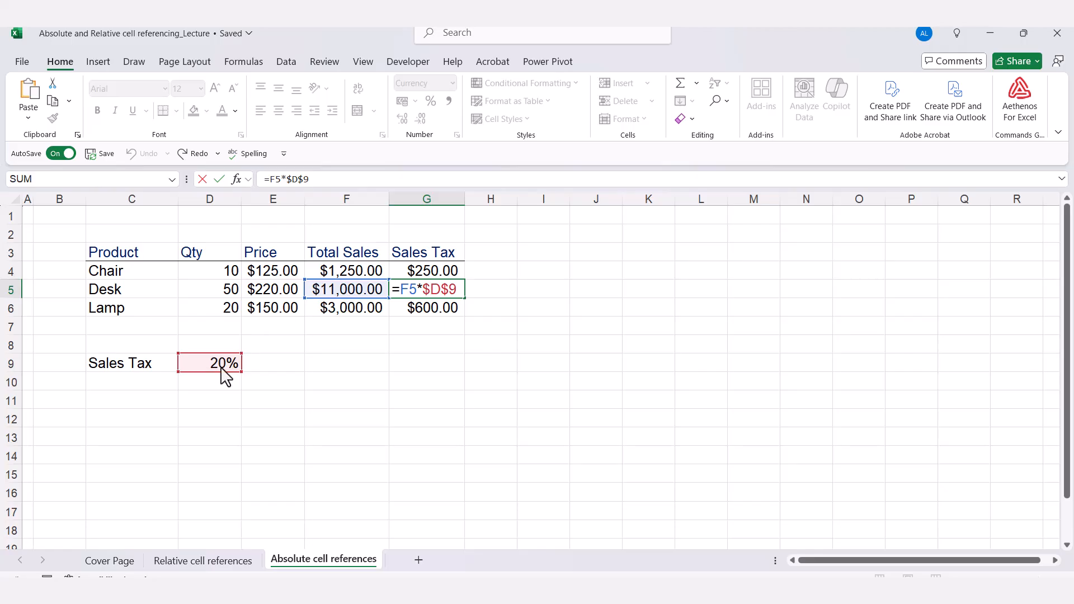
key(ctrl+Return)
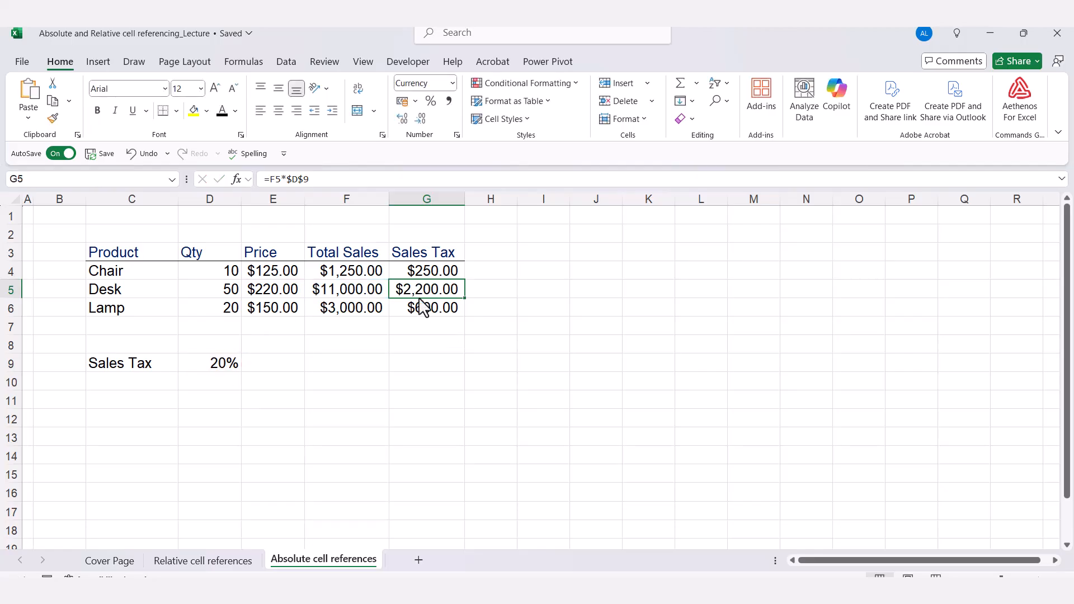
Verify the Lamp, Chair and Desk tax formulas all reference $D$9.
double_click(426, 313)
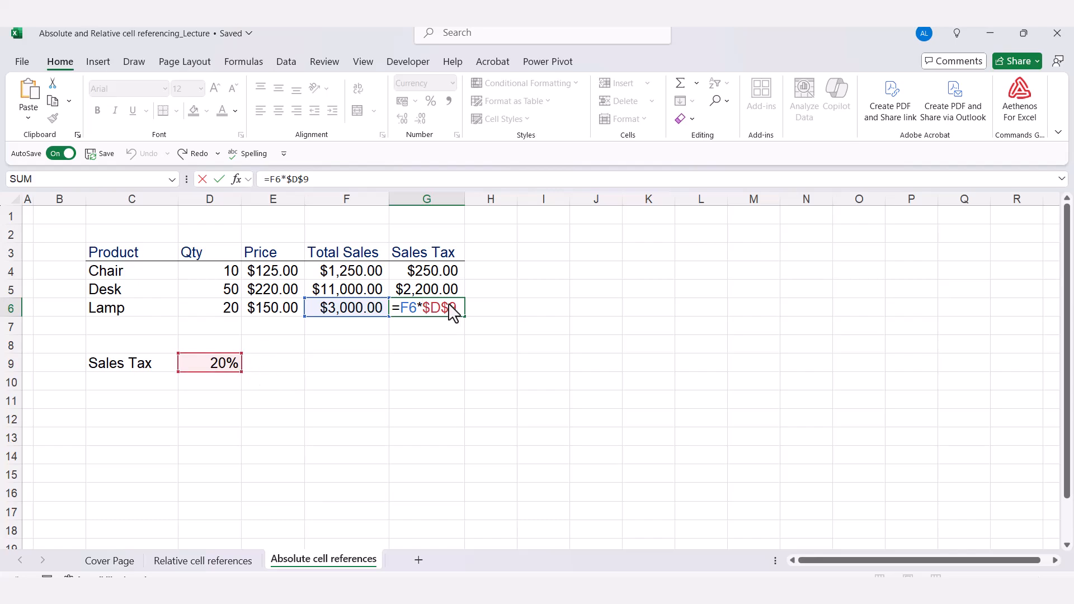
key(ctrl+Return)
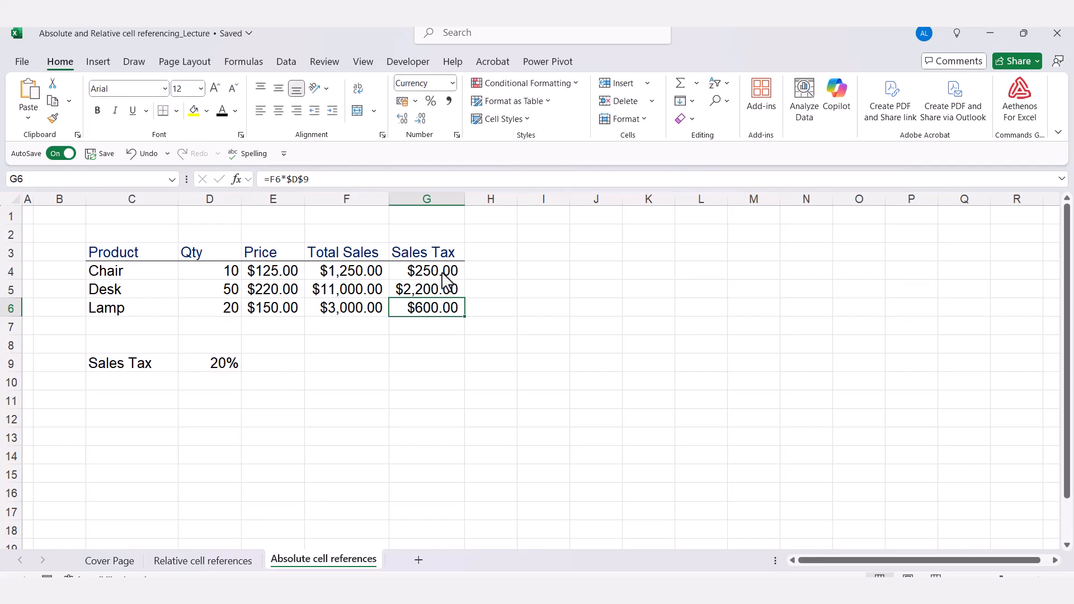
click(442, 273)
double_click(441, 274)
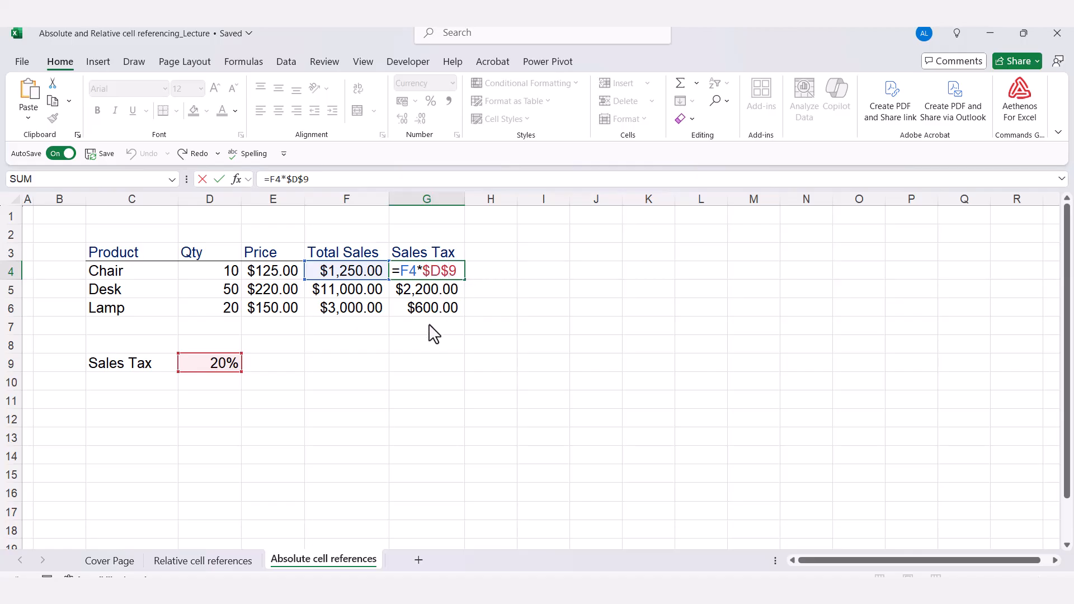
key(Return)
key(F2)
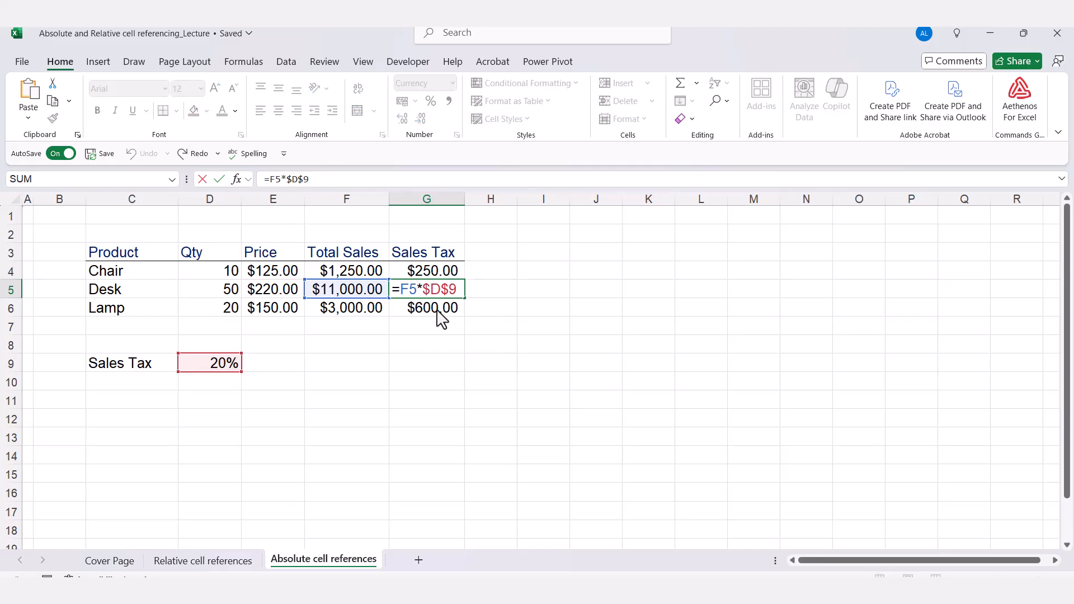
key(ctrl+Return)
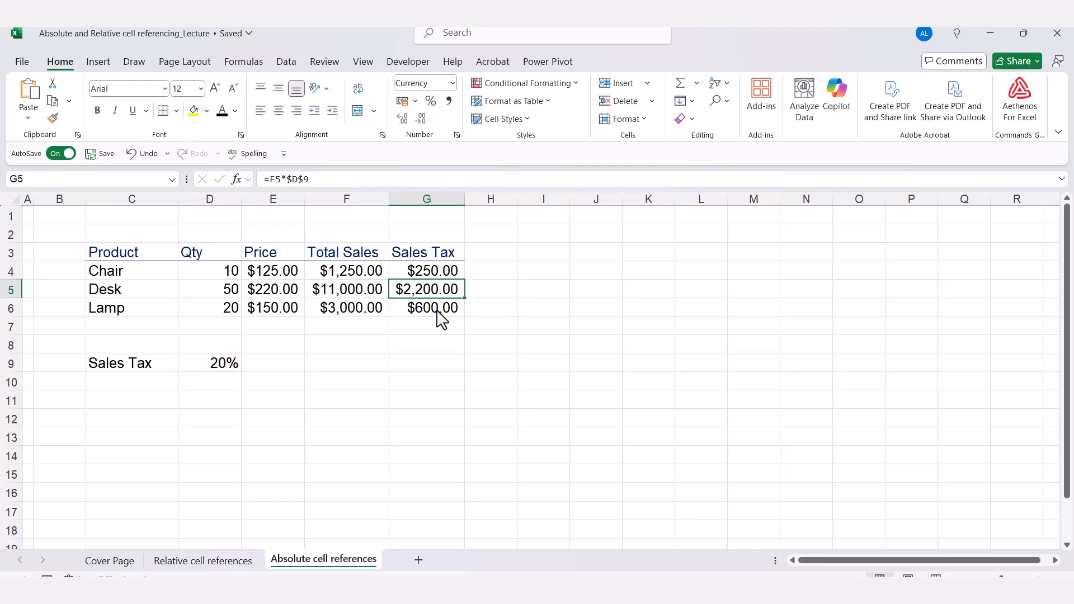
click(438, 310)
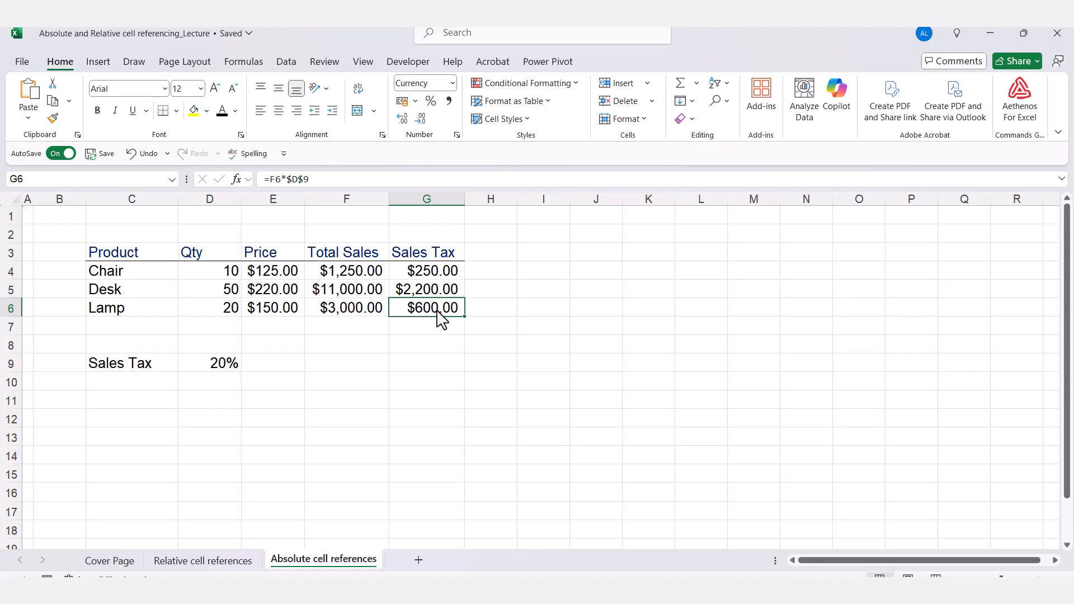
Clear G4:G6 and rebuild G4 as =F4*$D$9 via the F4 key, giving $250.00.
drag(446, 275, 444, 307)
key(Delete)
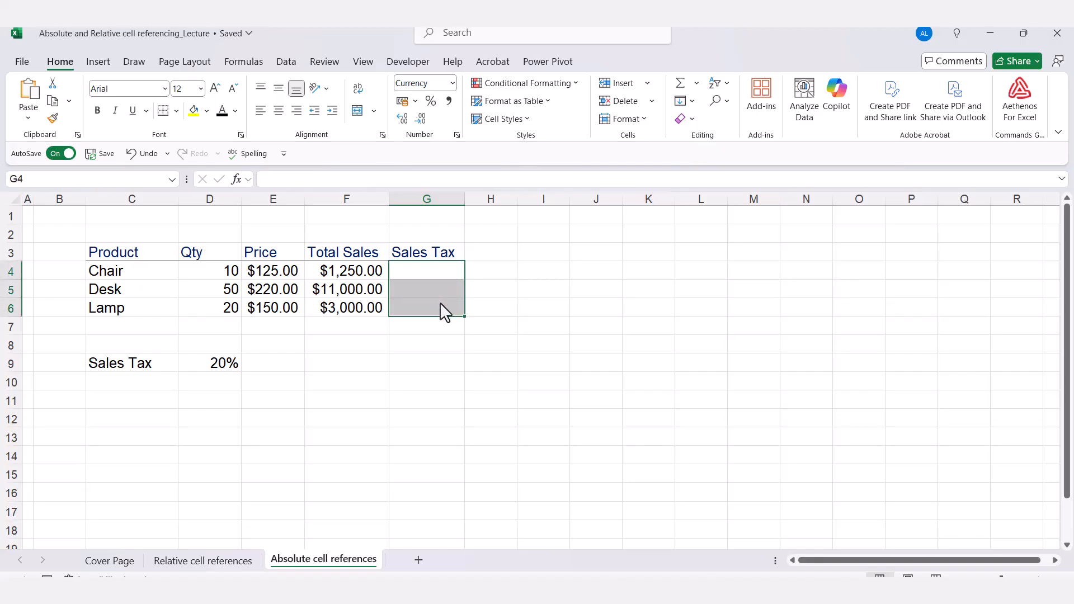
double_click(415, 276)
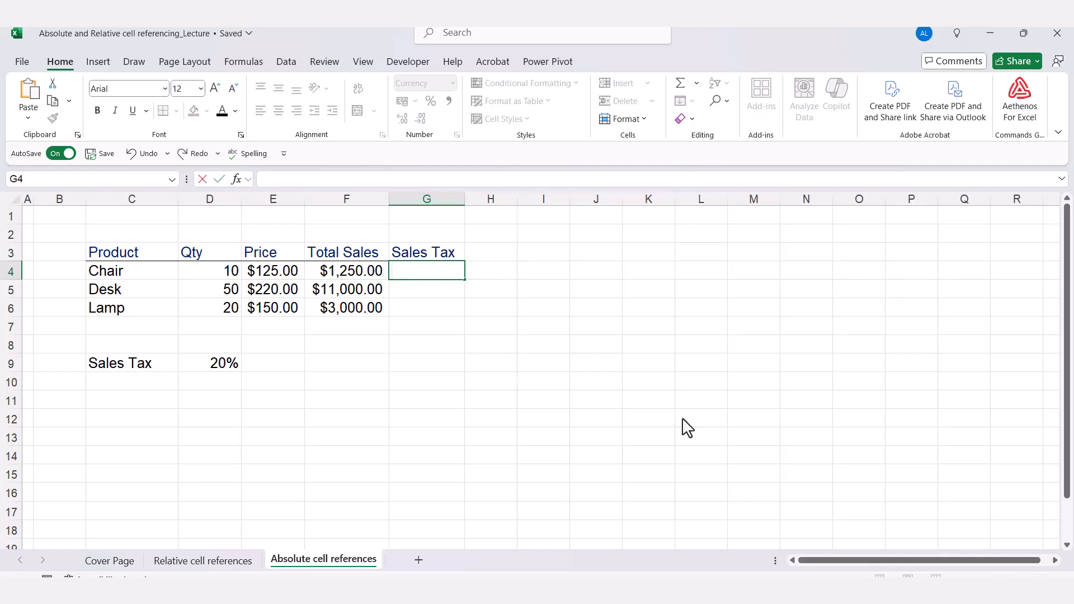
text(=)
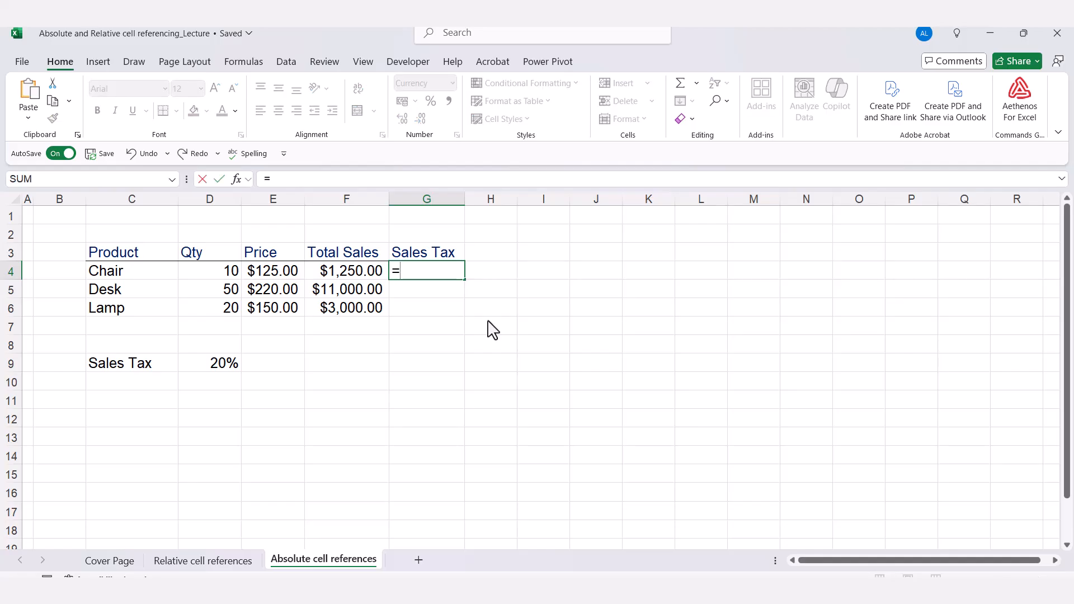
click(361, 274)
text(*)
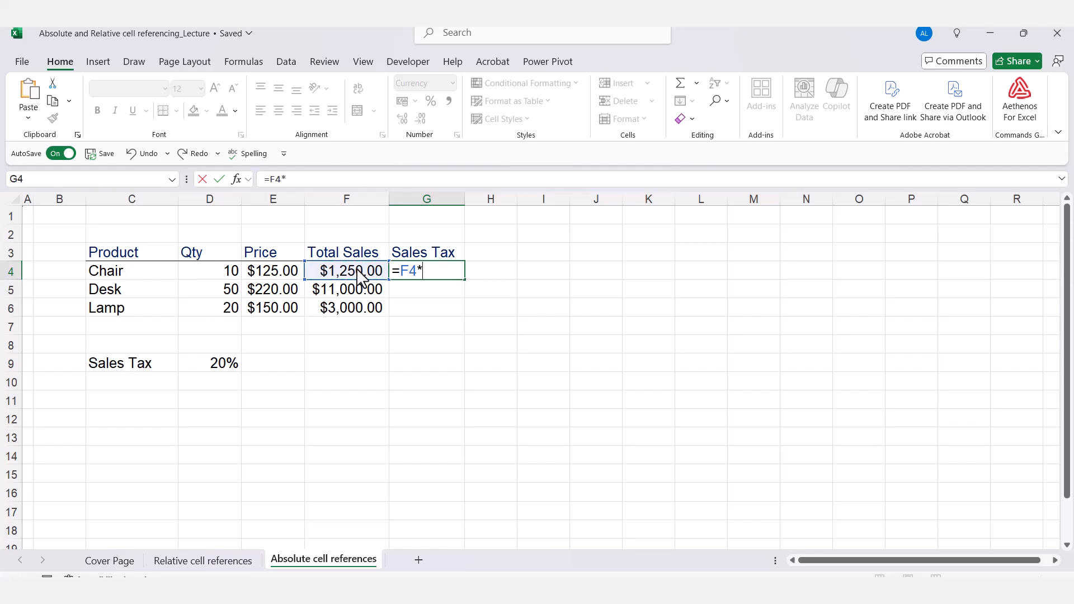
click(236, 369)
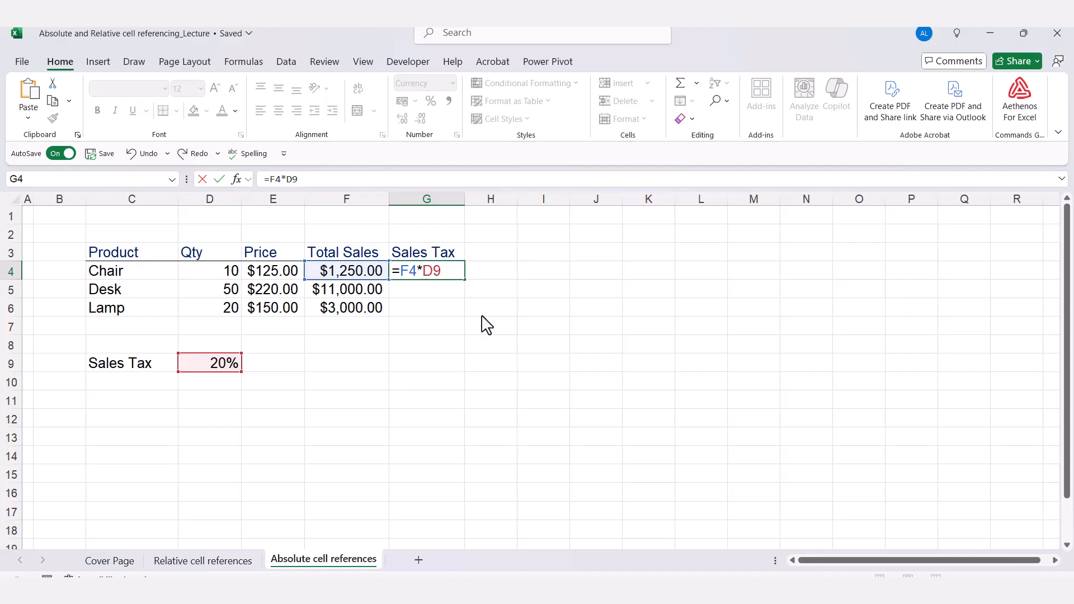
key(F4)
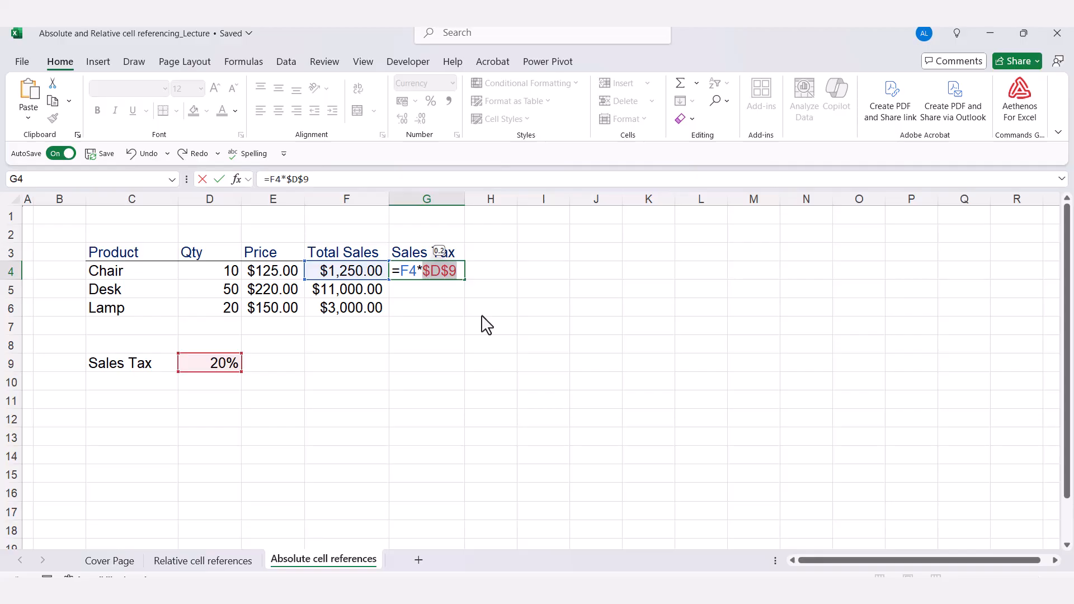
key(ctrl+Return)
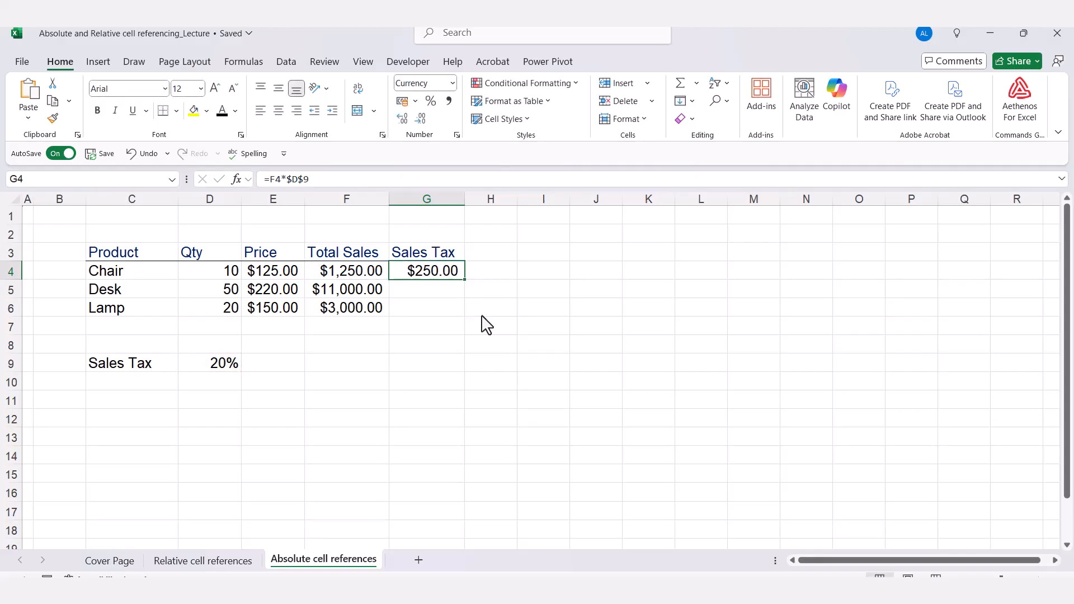
Fill the G4 tax formula down to G6, then confirm Desk's formula reads =F5*$D$9.
double_click(464, 279)
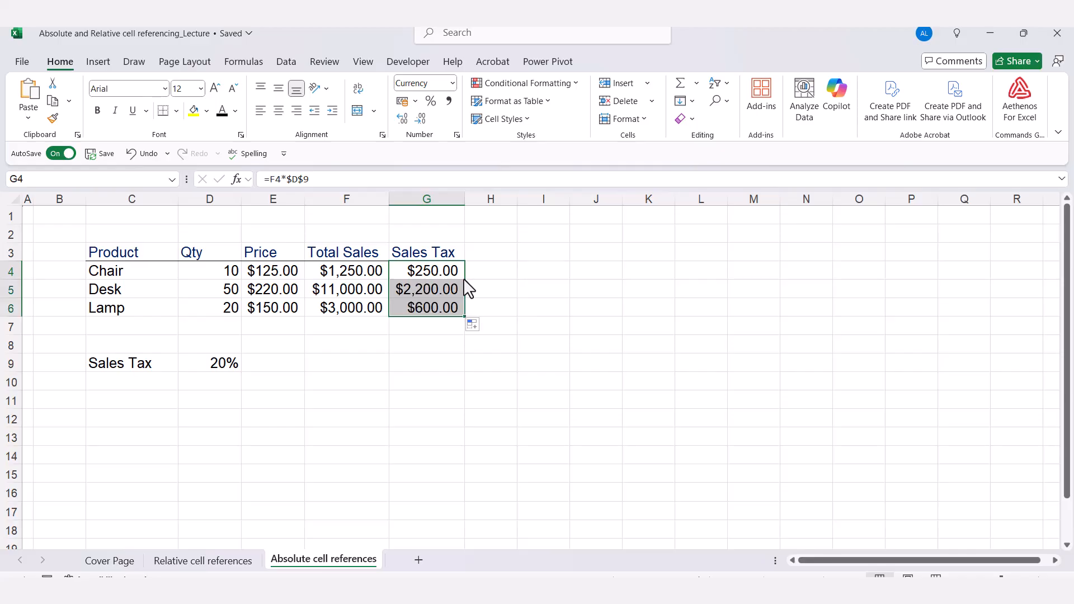
double_click(434, 311)
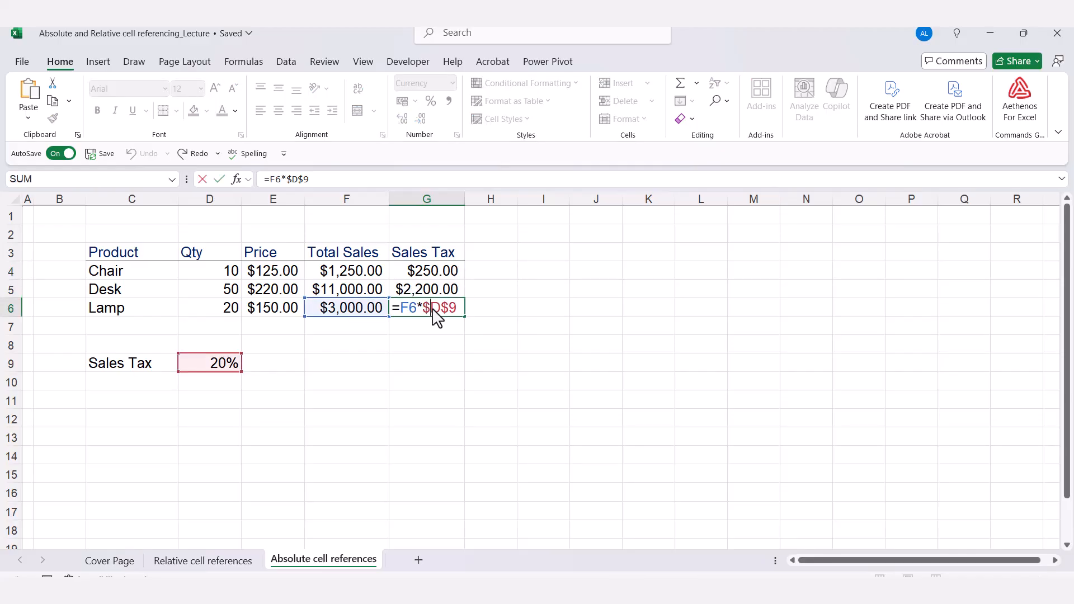
key(Escape)
double_click(431, 289)
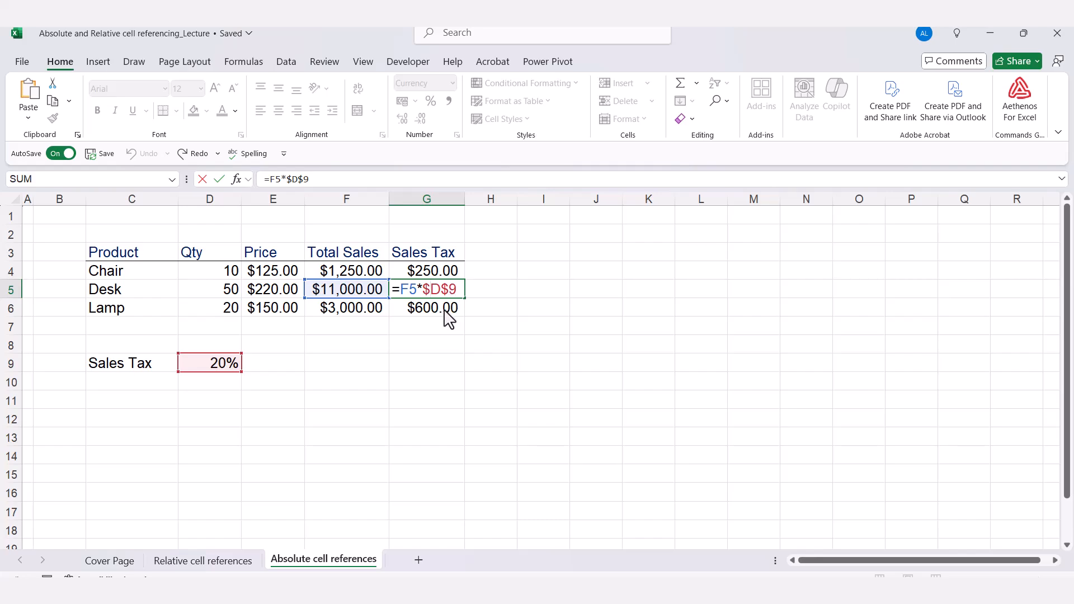